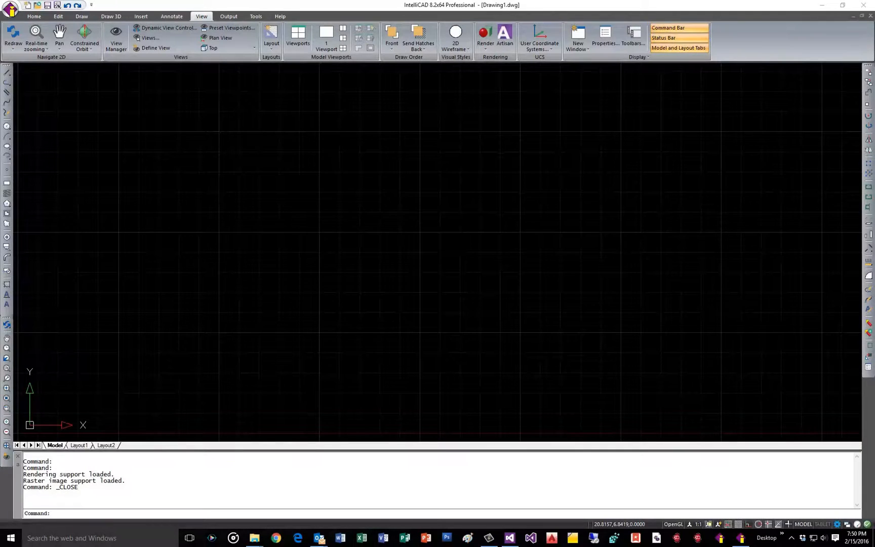
Open the recent drawing Mission Room Rev 2.dwg
{"action": "left_click", "coordinate": [13, 12]}
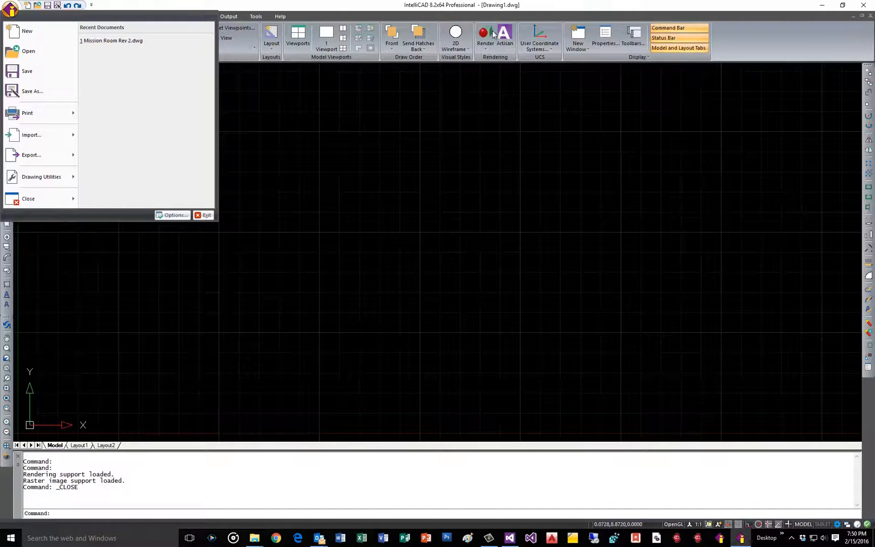
{"action": "left_click", "coordinate": [114, 43]}
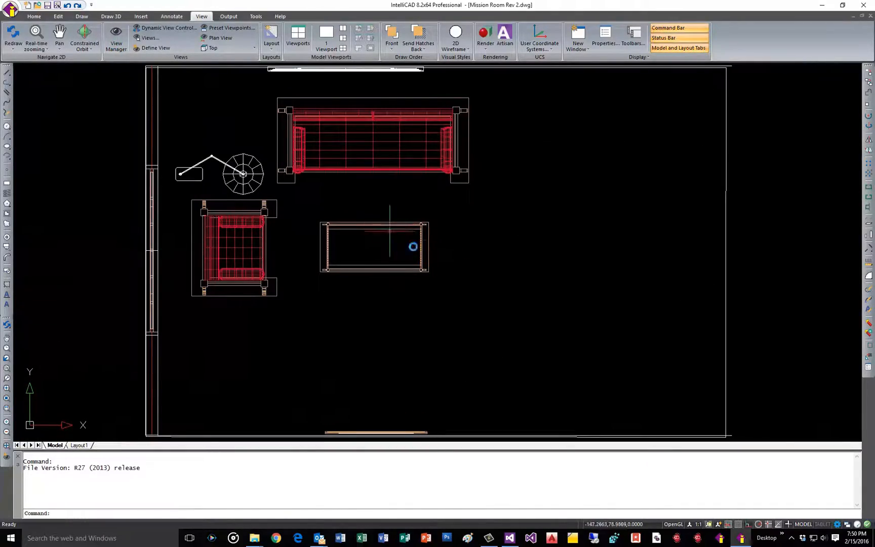
Examine the room and its furniture from an angled 3D view, including the full extent of the walls
{"action": "middle_click_drag", "start_coordinate": [414, 247], "coordinate": [278, 358], "text": "shift"}
{"action": "middle_click_drag", "start_coordinate": [376, 323], "coordinate": [463, 234]}
{"action": "left_click", "coordinate": [477, 263]}
{"action": "left_click", "coordinate": [253, 194]}
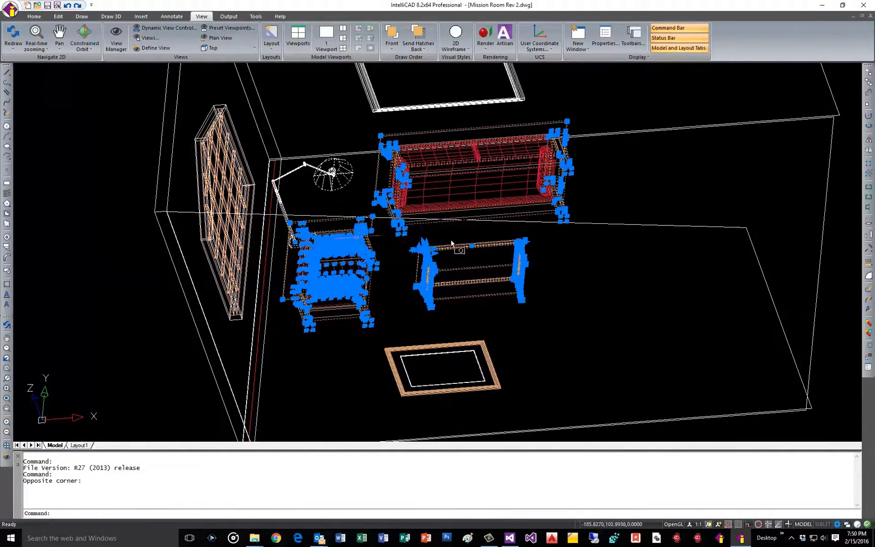
{"action": "key", "text": "Escape"}
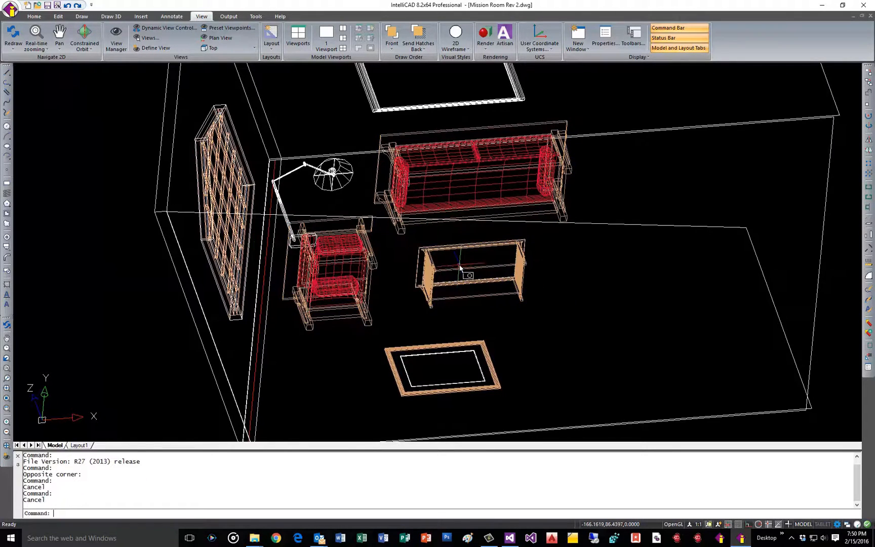
{"action": "scroll", "coordinate": [460, 264], "scroll_direction": "down", "scroll_amount": 5}
{"action": "scroll", "coordinate": [459, 264], "scroll_direction": "up", "scroll_amount": 2}
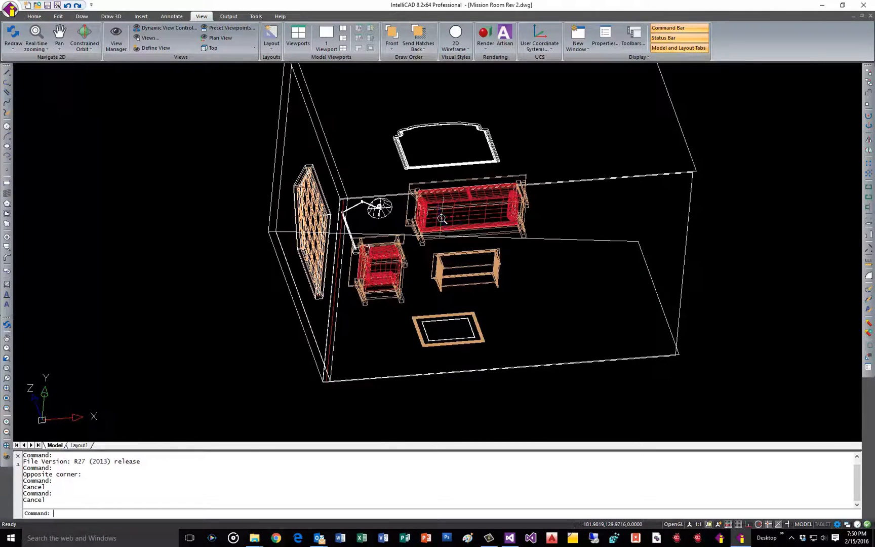
{"action": "scroll", "coordinate": [442, 219], "scroll_direction": "down", "scroll_amount": 3}
Restore the plan view of the current UCS and launch the Artisan renderer for the drawing
{"action": "type", "text": "pla"}
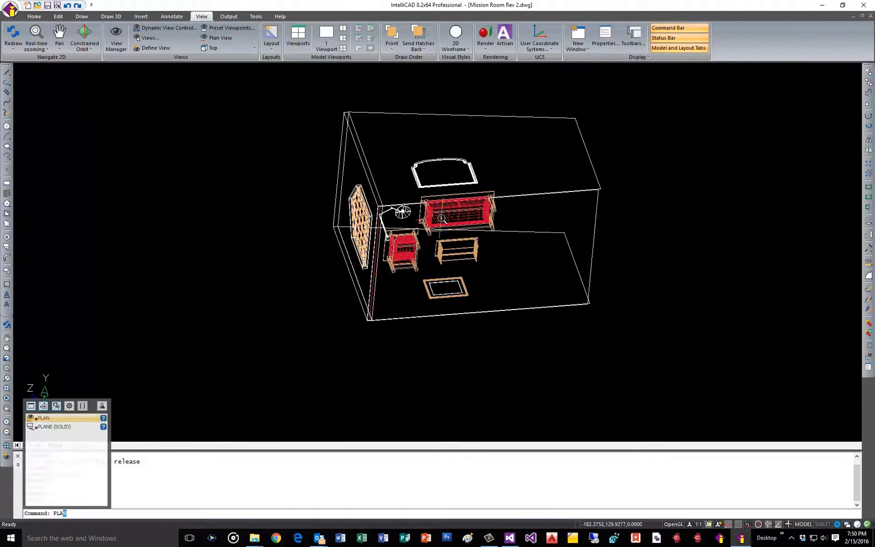
{"action": "key", "text": "Return"}
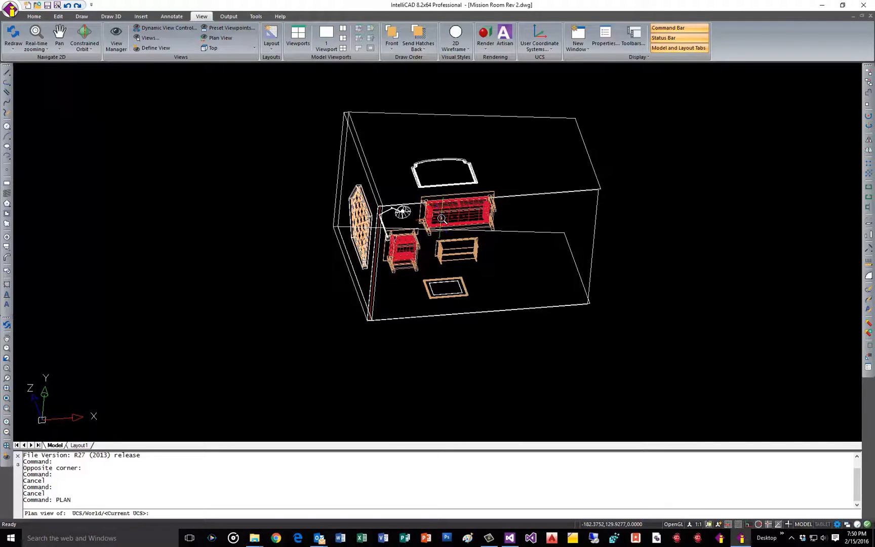
{"action": "key", "text": "Return"}
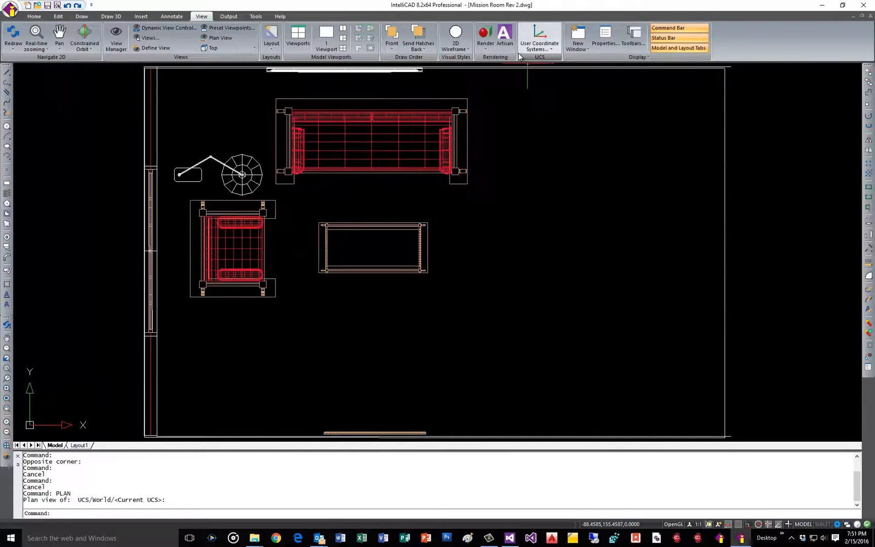
{"action": "left_click", "coordinate": [506, 40]}
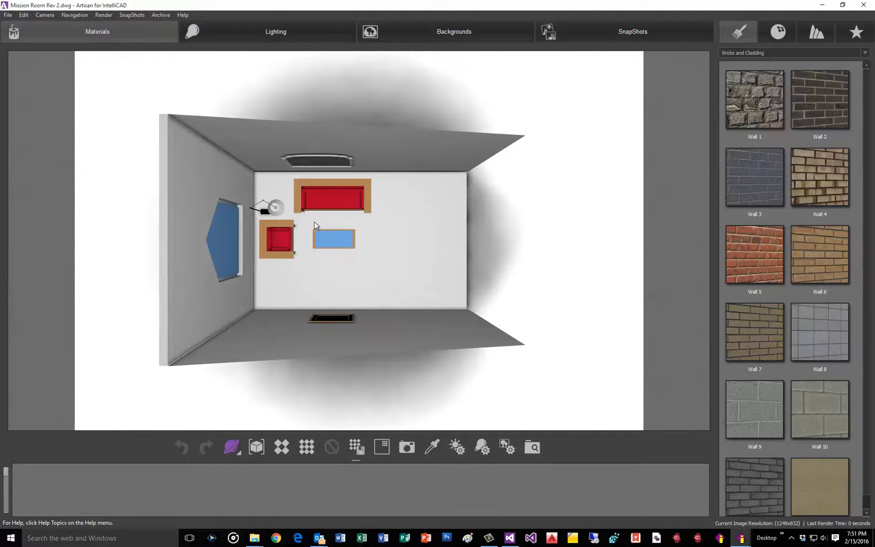
Position the camera inside the room to frame the armchair, sofa, coffee table, lamp, window and wall mirror in perspective
{"action": "scroll", "coordinate": [314, 224], "scroll_direction": "up", "scroll_amount": 3}
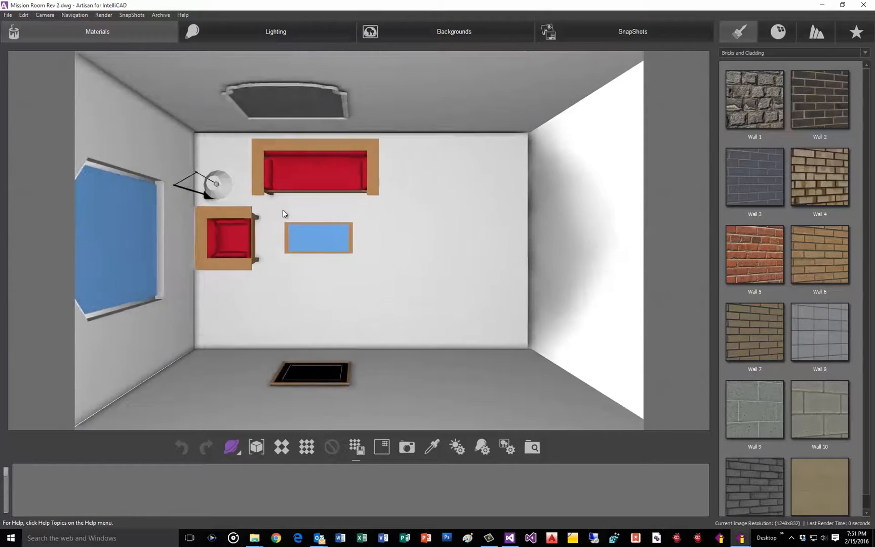
{"action": "scroll", "coordinate": [282, 226], "scroll_direction": "down", "scroll_amount": 2}
{"action": "scroll", "coordinate": [281, 227], "scroll_direction": "up", "scroll_amount": 4}
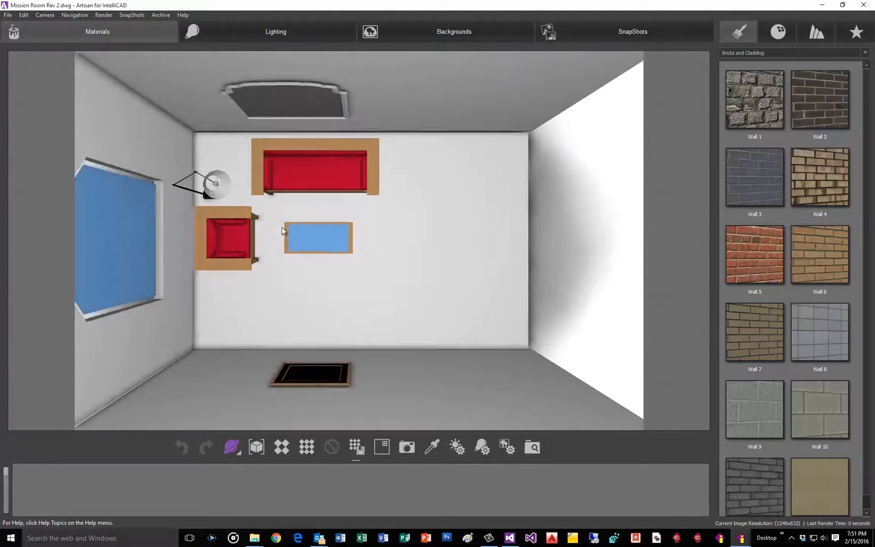
{"action": "left_click_drag", "start_coordinate": [310, 236], "coordinate": [390, 266]}
{"action": "scroll", "coordinate": [326, 242], "scroll_direction": "up", "scroll_amount": 1}
{"action": "middle_click_drag", "start_coordinate": [390, 263], "coordinate": [398, 263]}
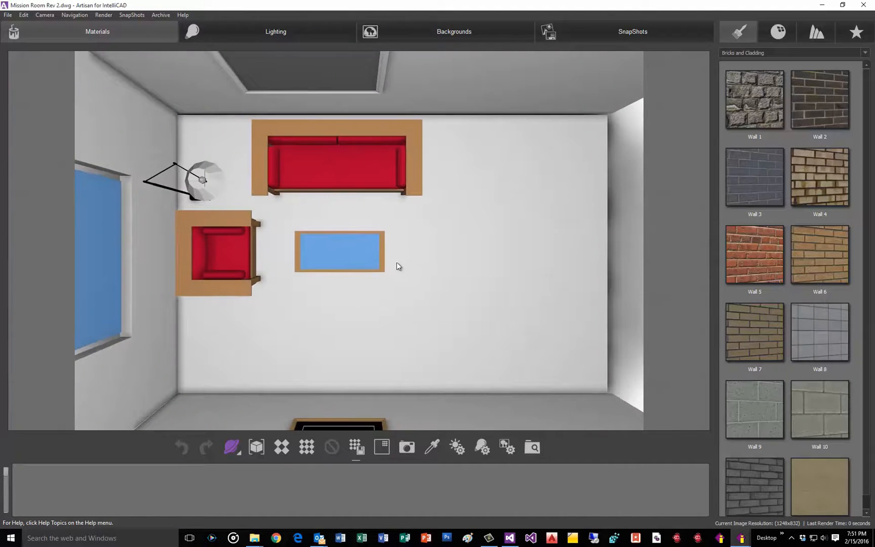
{"action": "scroll", "coordinate": [314, 247], "scroll_direction": "up", "scroll_amount": 2}
{"action": "left_click_drag", "start_coordinate": [294, 278], "coordinate": [232, 206]}
{"action": "mouse_move", "coordinate": [313, 339]}
{"action": "left_mouse_down"}
{"action": "mouse_move", "coordinate": [300, 348]}
{"action": "mouse_move", "coordinate": [303, 324]}
{"action": "mouse_move", "coordinate": [315, 345]}
{"action": "left_mouse_up"}
{"action": "left_click_drag", "start_coordinate": [375, 383], "coordinate": [396, 272]}
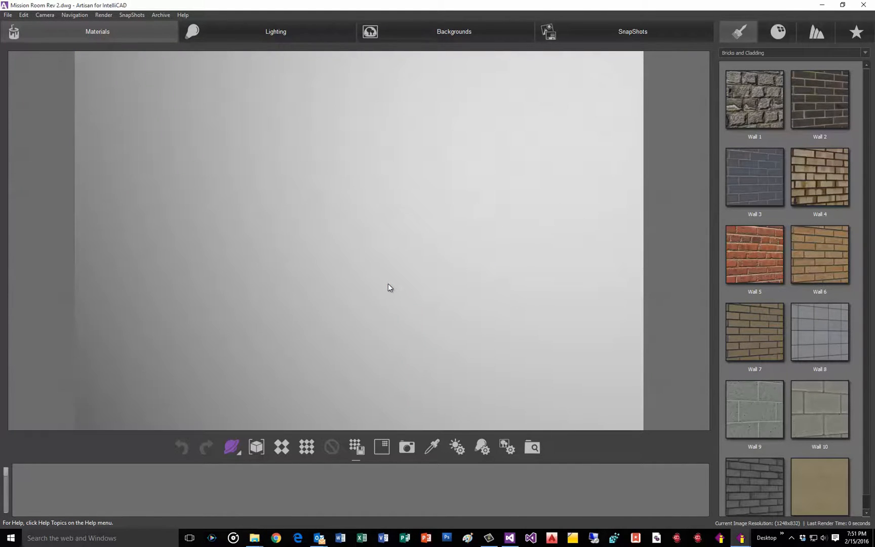
{"action": "scroll", "coordinate": [388, 284], "scroll_direction": "down", "scroll_amount": 6}
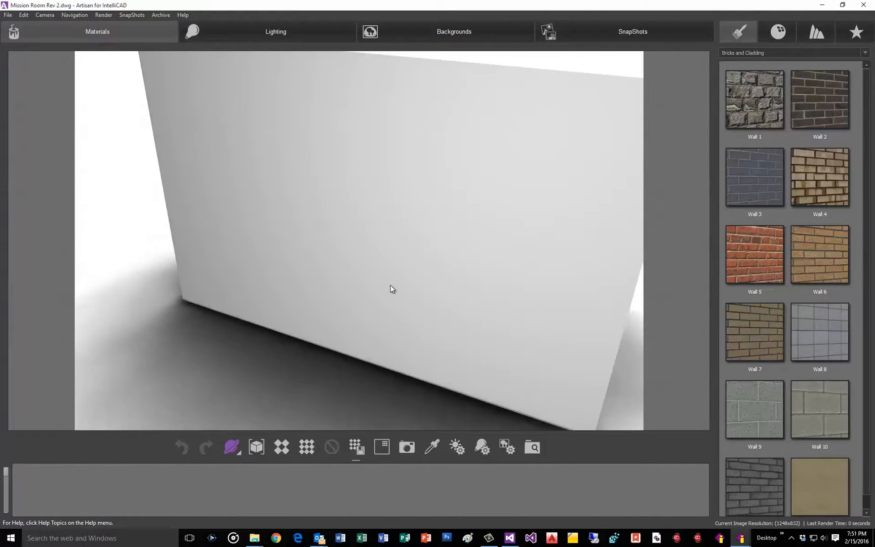
{"action": "scroll", "coordinate": [436, 284], "scroll_direction": "up", "scroll_amount": 5}
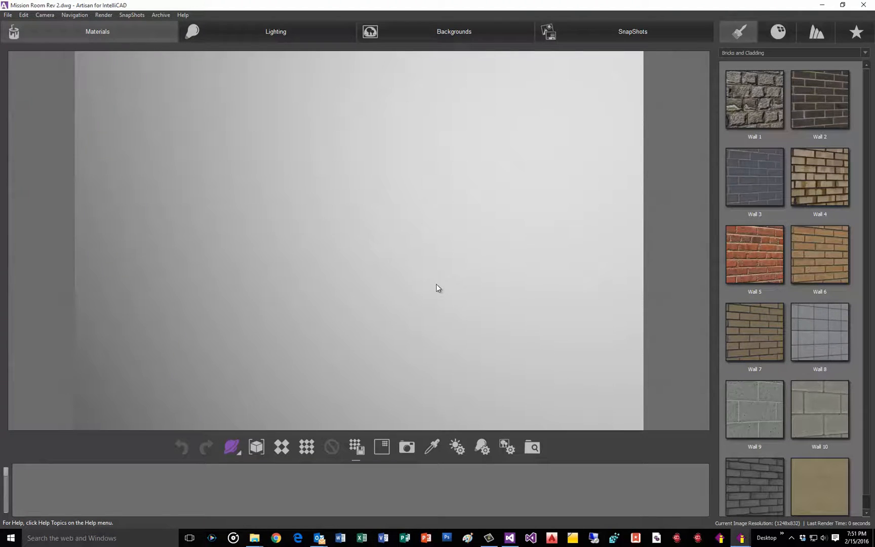
{"action": "scroll", "coordinate": [436, 284], "scroll_direction": "up", "scroll_amount": 1}
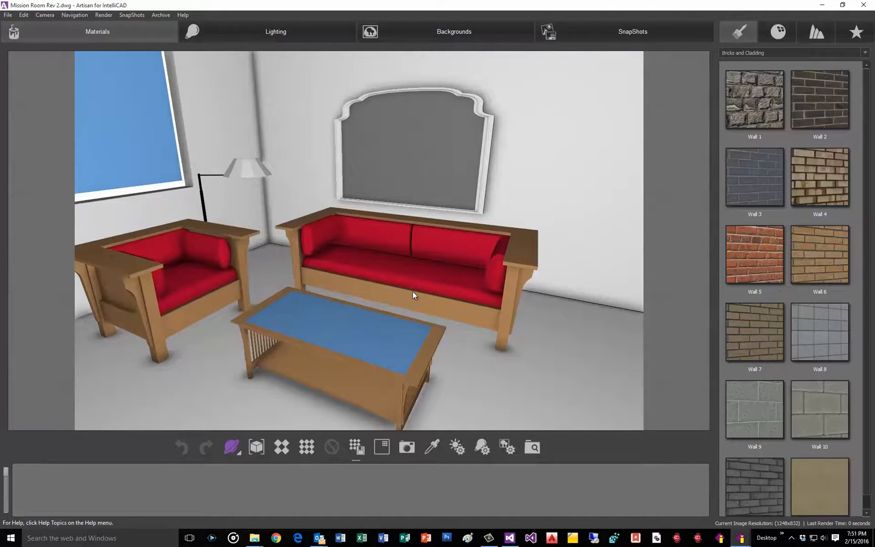
{"action": "left_click_drag", "start_coordinate": [413, 292], "coordinate": [386, 286]}
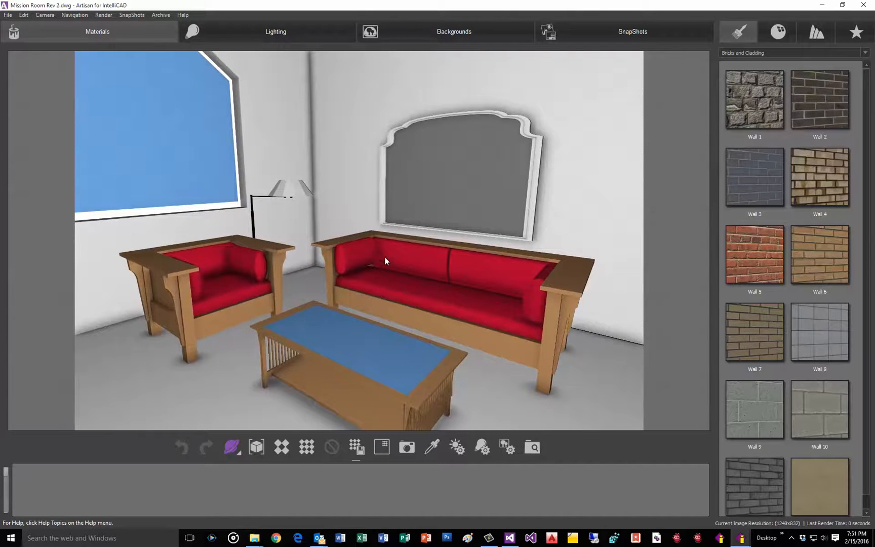
{"action": "left_click_drag", "start_coordinate": [358, 246], "coordinate": [481, 244]}
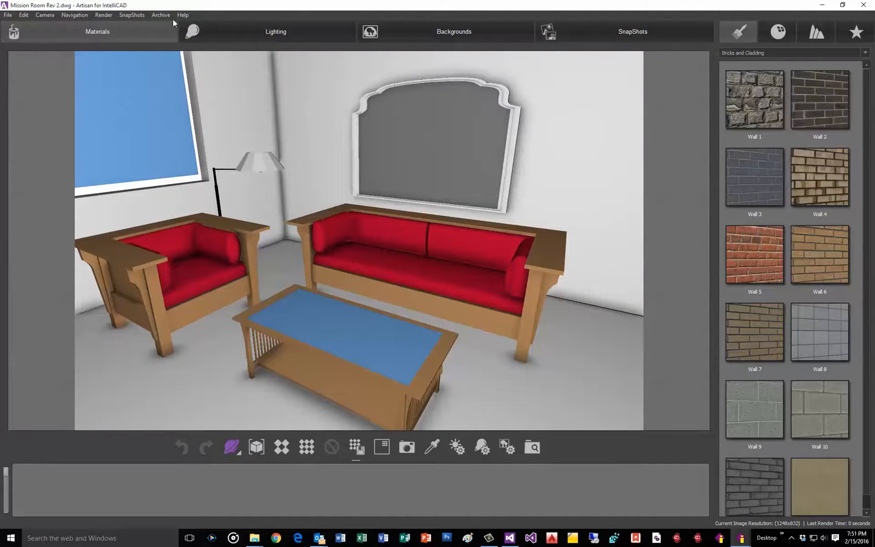
Review the available lighting presets, background images and SnapShot output settings
{"action": "left_click", "coordinate": [266, 35]}
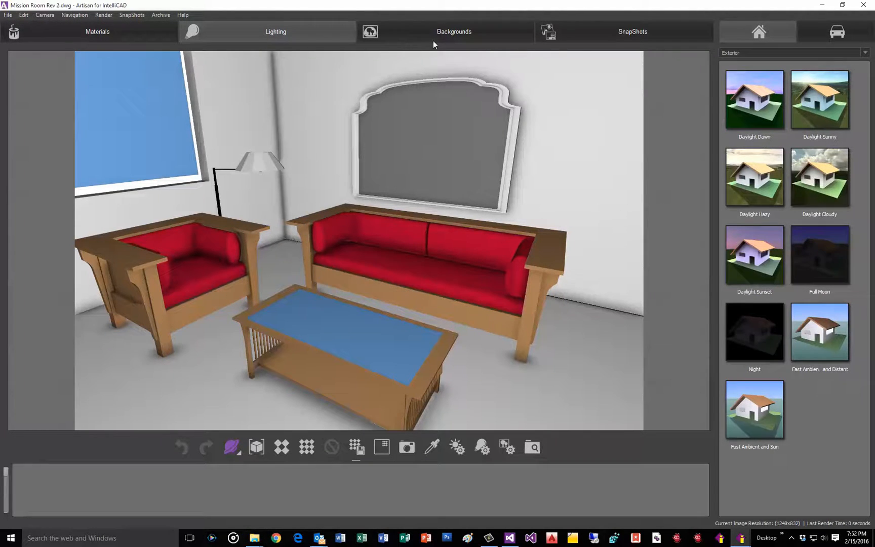
{"action": "left_click", "coordinate": [452, 34]}
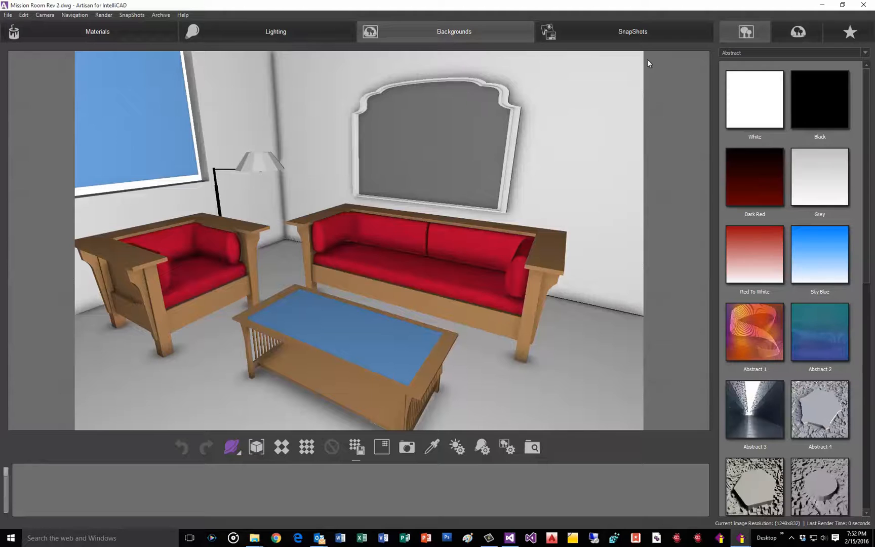
{"action": "left_click", "coordinate": [638, 32]}
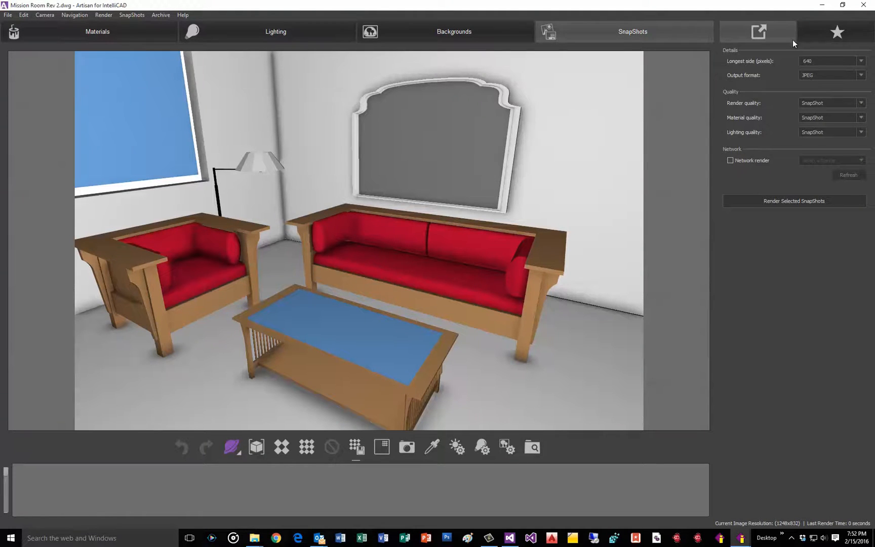
{"action": "left_click", "coordinate": [441, 33]}
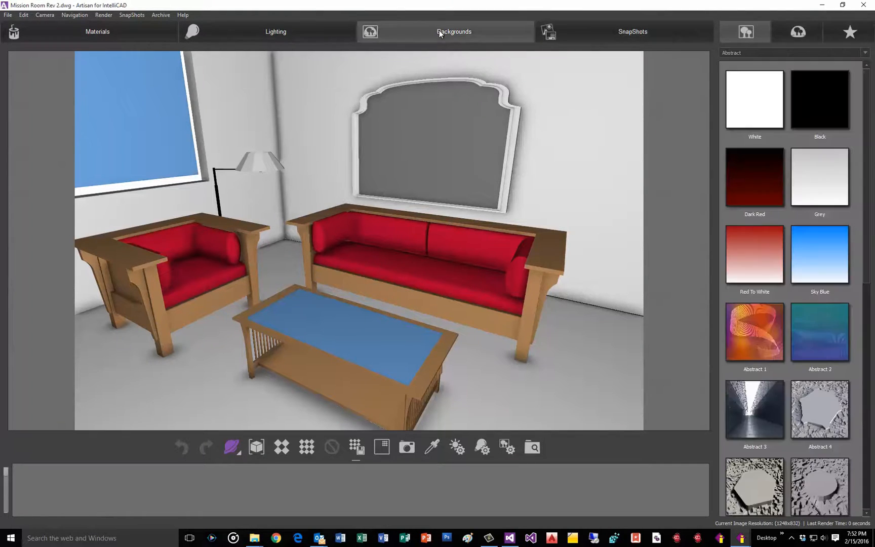
Apply the Wall 5 brick material to the wall behind the sofa and to the window wall
{"action": "left_click", "coordinate": [122, 39]}
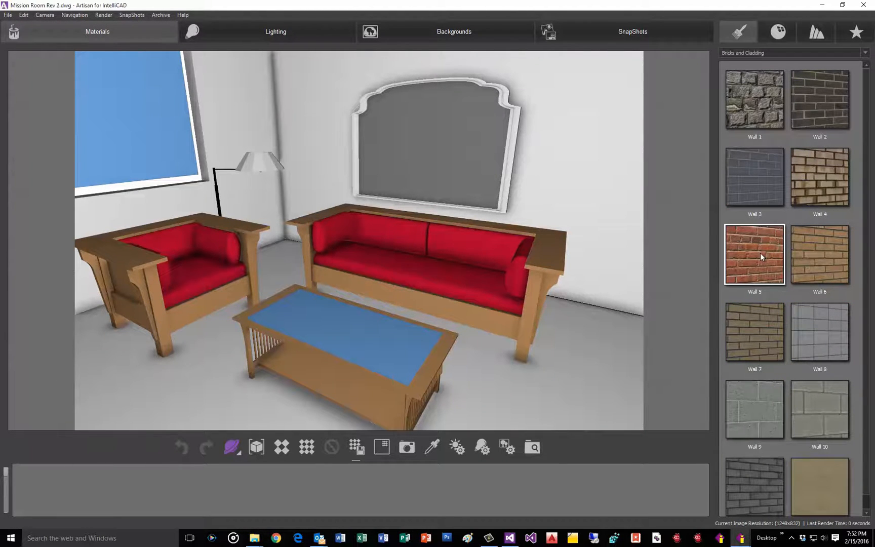
{"action": "left_click_drag", "start_coordinate": [761, 253], "coordinate": [604, 300]}
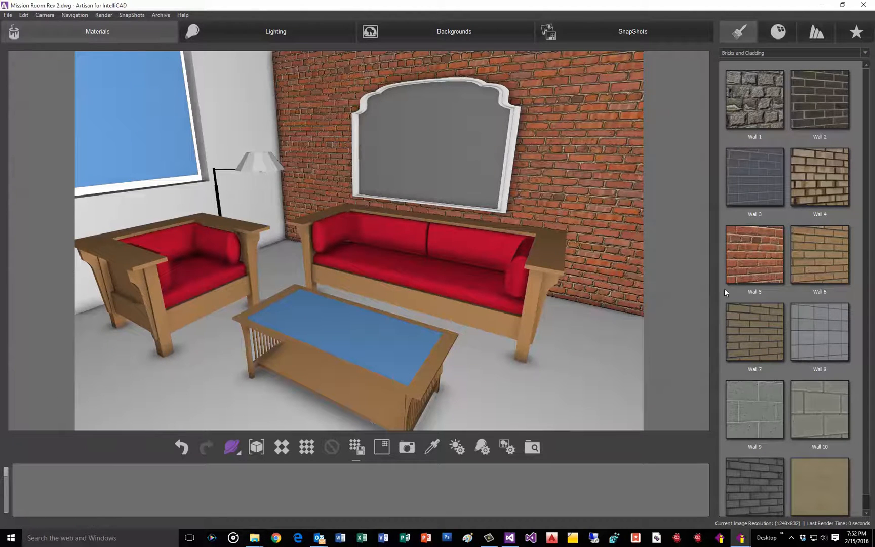
{"action": "left_click_drag", "start_coordinate": [752, 260], "coordinate": [249, 135]}
{"action": "mouse_move", "coordinate": [334, 183]}
{"action": "left_mouse_down"}
{"action": "mouse_move", "coordinate": [311, 187]}
{"action": "mouse_move", "coordinate": [302, 171]}
{"action": "mouse_move", "coordinate": [313, 170]}
{"action": "mouse_move", "coordinate": [209, 178]}
{"action": "mouse_move", "coordinate": [334, 174]}
{"action": "mouse_move", "coordinate": [334, 193]}
{"action": "left_mouse_up"}
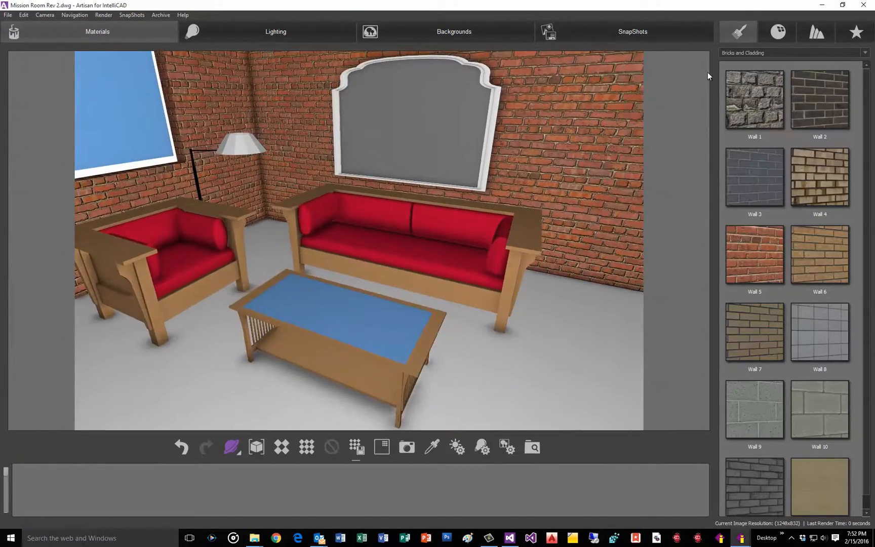
Apply the Wood 1 material from the Wood category to the furniture frames
{"action": "left_click", "coordinate": [771, 53]}
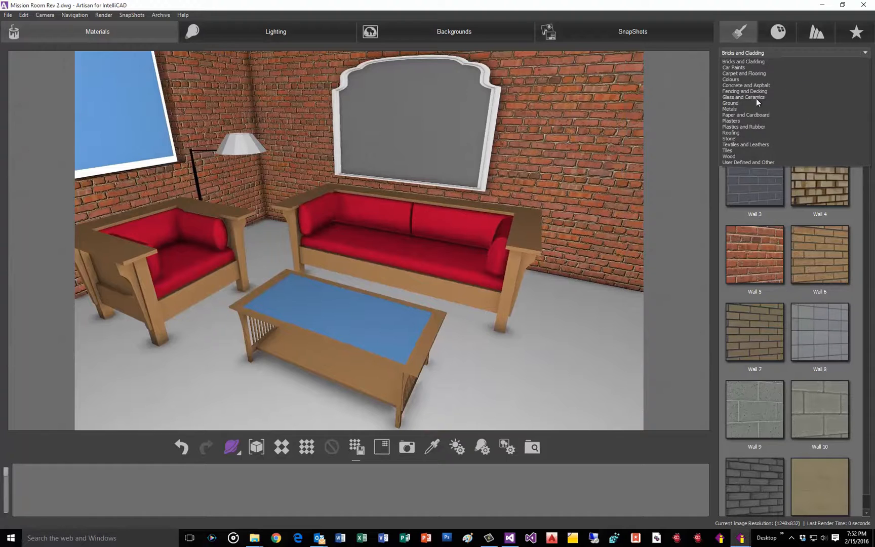
{"action": "left_click", "coordinate": [736, 156]}
{"action": "left_click_drag", "start_coordinate": [751, 109], "coordinate": [483, 302]}
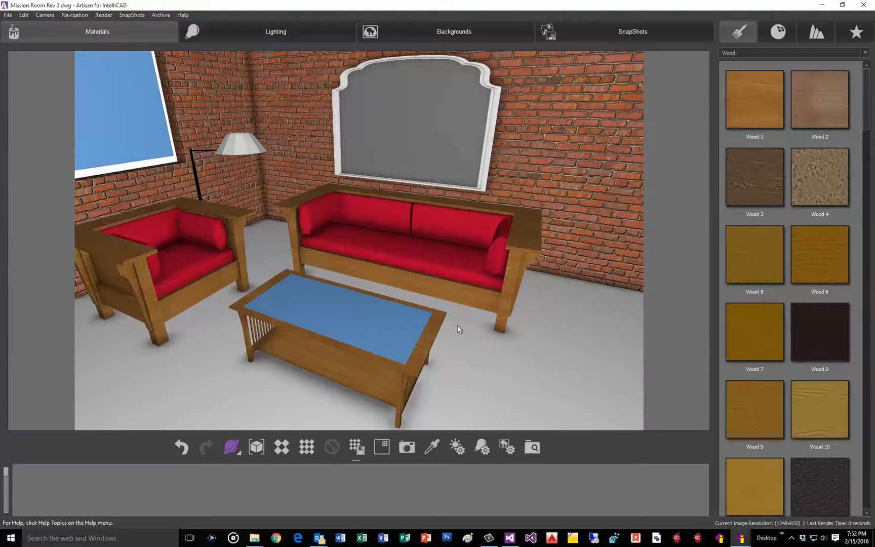
Apply the Wood Floor 1 material from Carpet and Flooring to the room's floor
{"action": "left_click", "coordinate": [757, 52]}
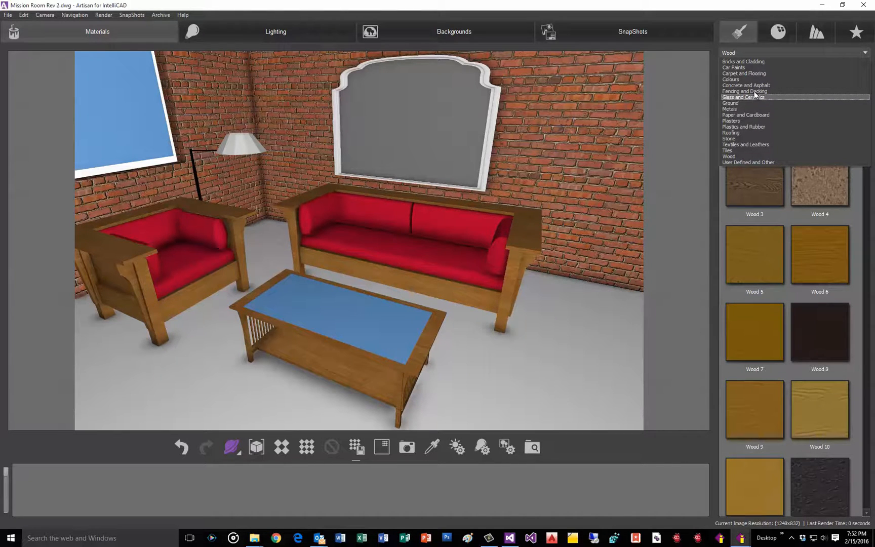
{"action": "left_click", "coordinate": [745, 73]}
{"action": "left_click_drag", "start_coordinate": [757, 96], "coordinate": [628, 311]}
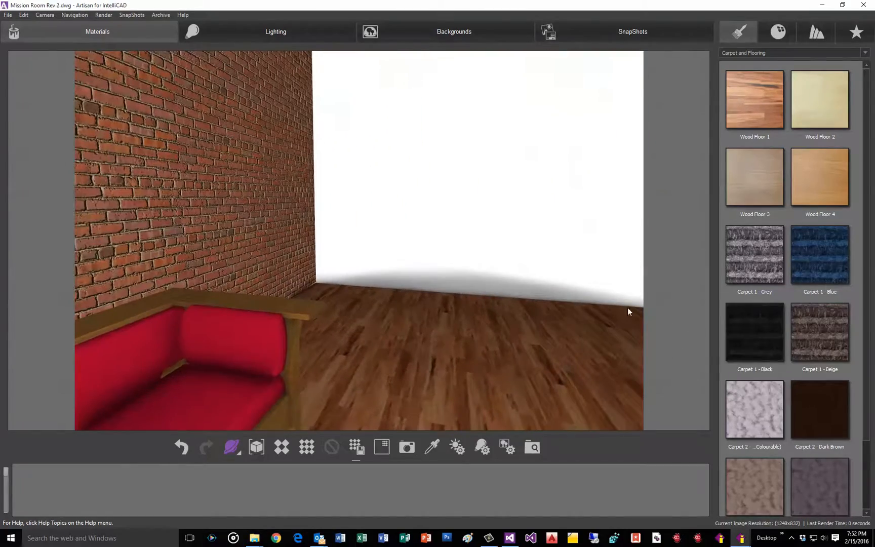
{"action": "left_click_drag", "start_coordinate": [522, 365], "coordinate": [346, 383]}
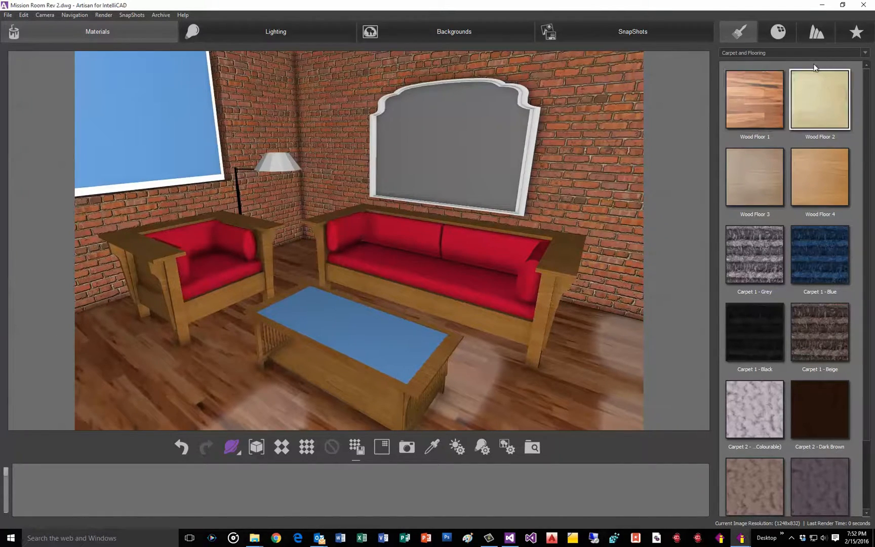
Apply the Marble 3 material from the Stone category to the coffee table top
{"action": "left_click", "coordinate": [803, 52]}
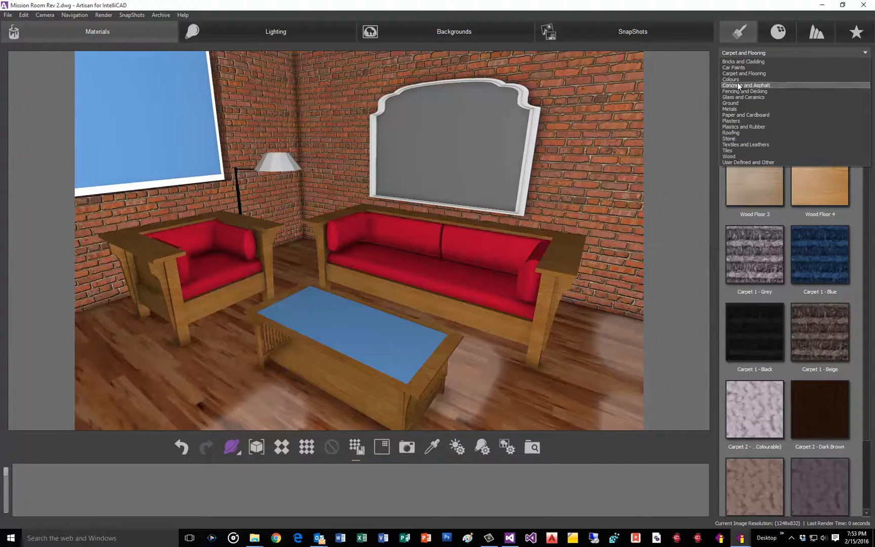
{"action": "left_click", "coordinate": [734, 138]}
{"action": "left_click_drag", "start_coordinate": [761, 186], "coordinate": [372, 335]}
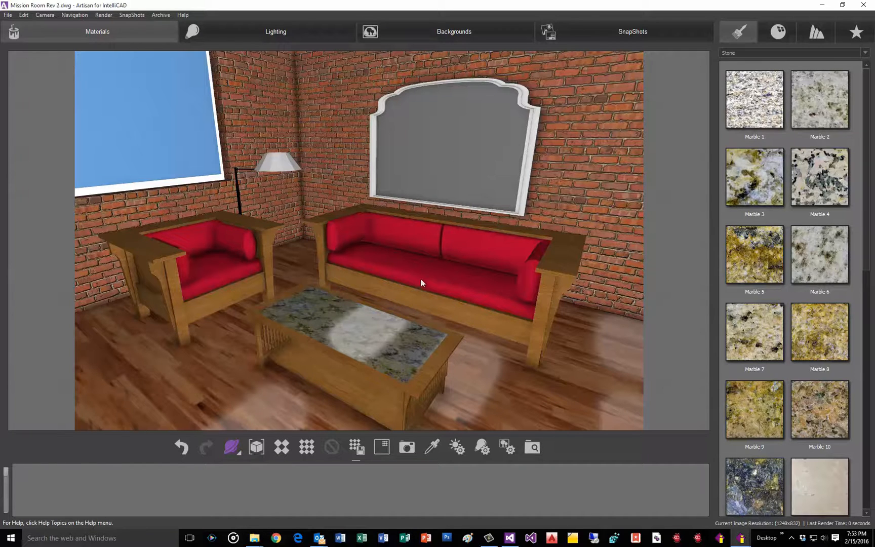
Apply the Fabric 2 material from Textiles and Leathers to the red sofa cushions
{"action": "left_click", "coordinate": [764, 53]}
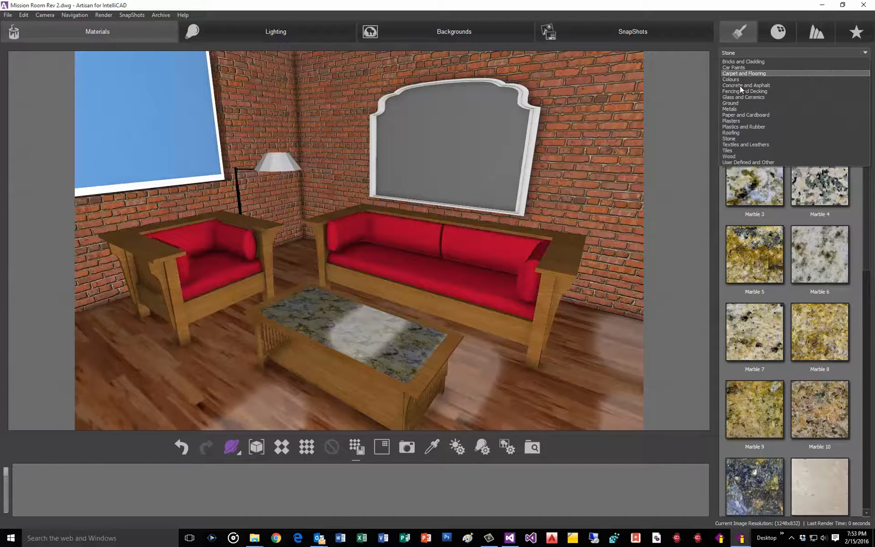
{"action": "left_click", "coordinate": [745, 145]}
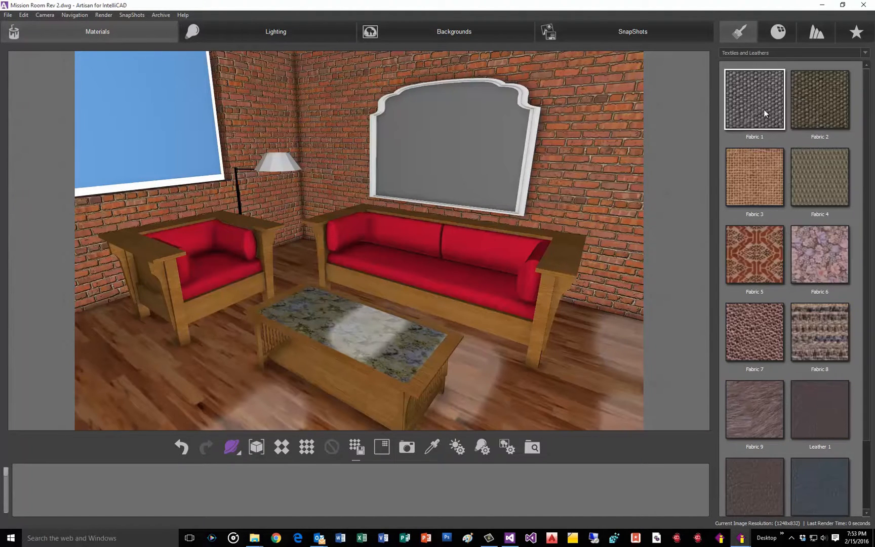
{"action": "left_click_drag", "start_coordinate": [816, 109], "coordinate": [457, 258]}
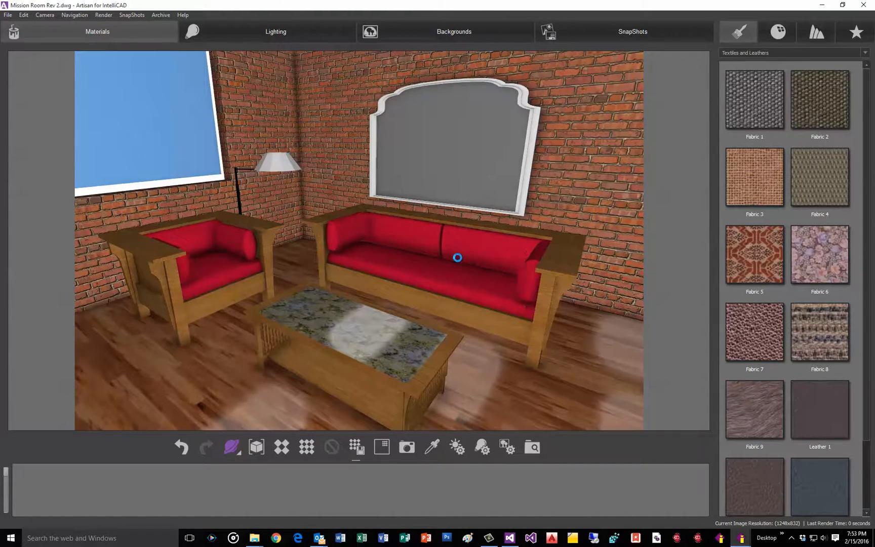
Apply the Fabric 2 material to the lampshade and the Wood 1 material to the wall mirror's frame
{"action": "left_click_drag", "start_coordinate": [815, 99], "coordinate": [284, 164]}
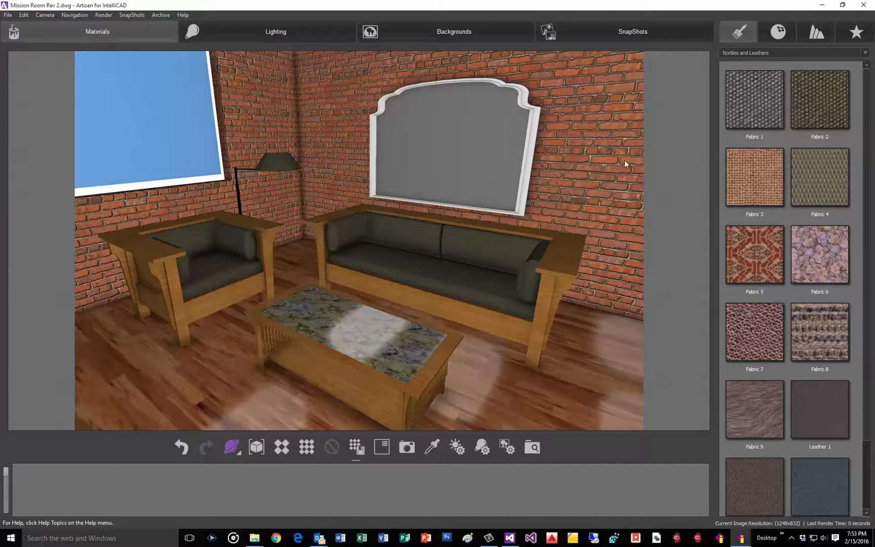
{"action": "left_click", "coordinate": [755, 52]}
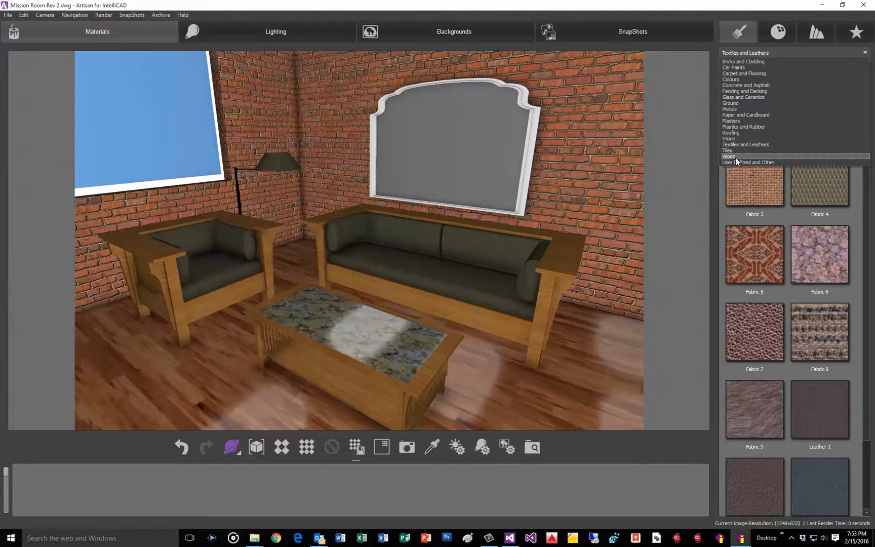
{"action": "left_click", "coordinate": [737, 158]}
{"action": "left_click_drag", "start_coordinate": [745, 104], "coordinate": [513, 195]}
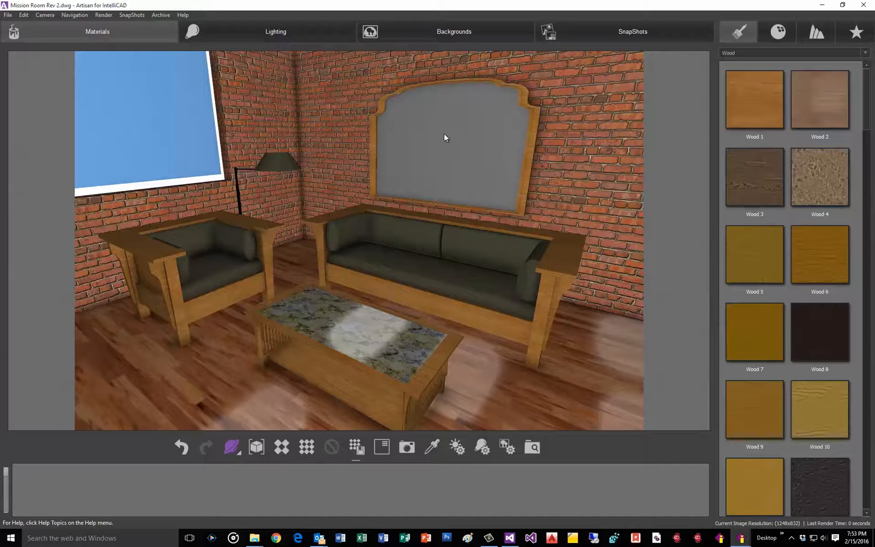
Apply the Mirror Reflect 8 finish from Mirror Finishes to the framed panel above the sofa
{"action": "left_click", "coordinate": [781, 33]}
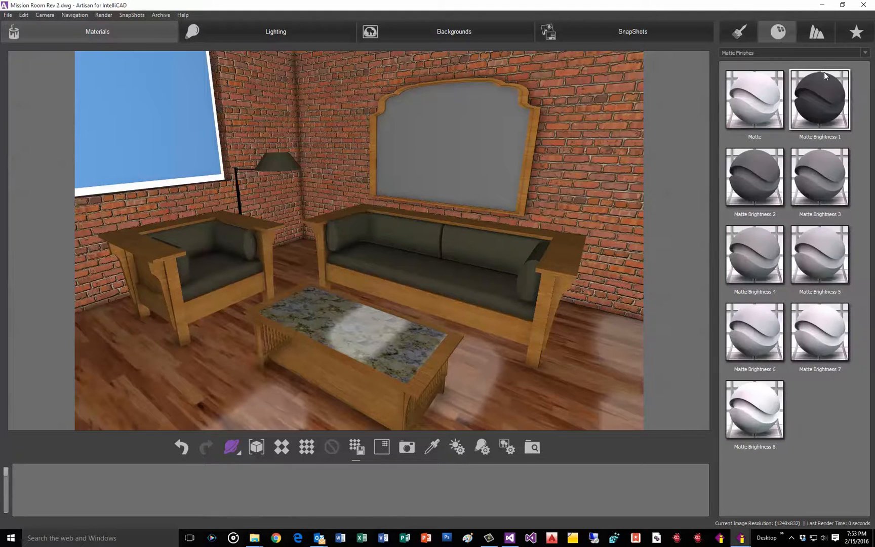
{"action": "left_click", "coordinate": [765, 54]}
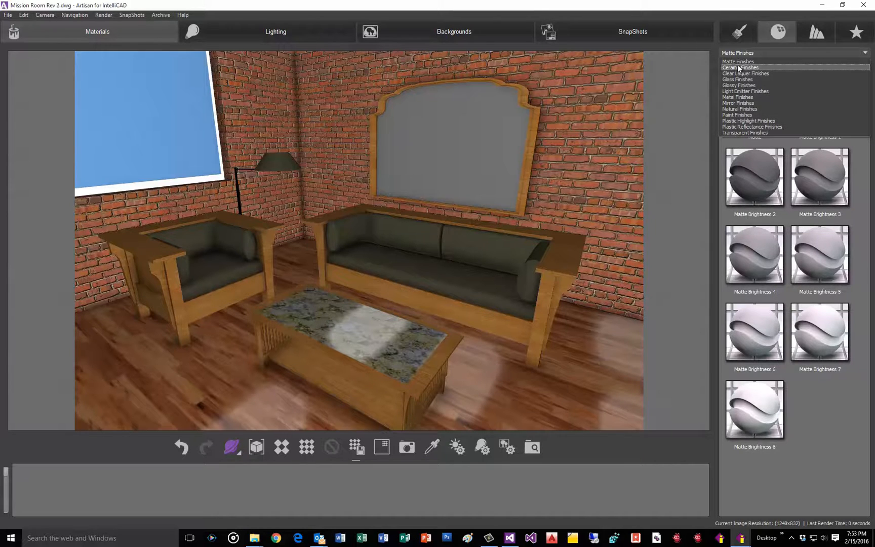
{"action": "left_click", "coordinate": [733, 104]}
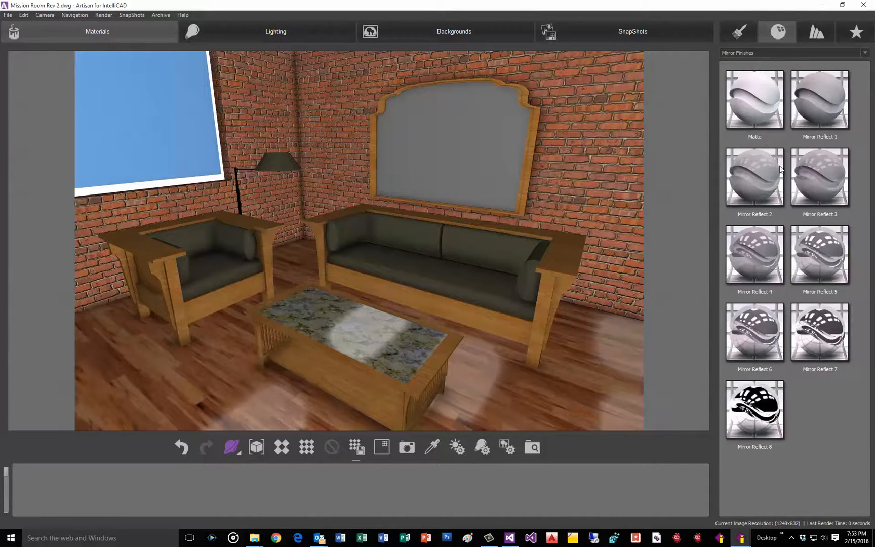
{"action": "left_click_drag", "start_coordinate": [760, 421], "coordinate": [457, 150]}
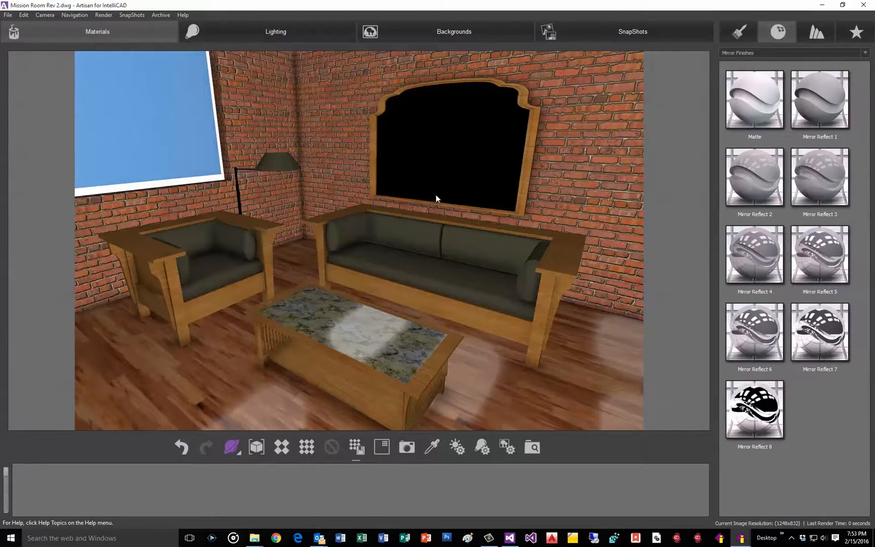
{"action": "left_click_drag", "start_coordinate": [440, 195], "coordinate": [447, 140]}
{"action": "left_click_drag", "start_coordinate": [480, 319], "coordinate": [492, 408]}
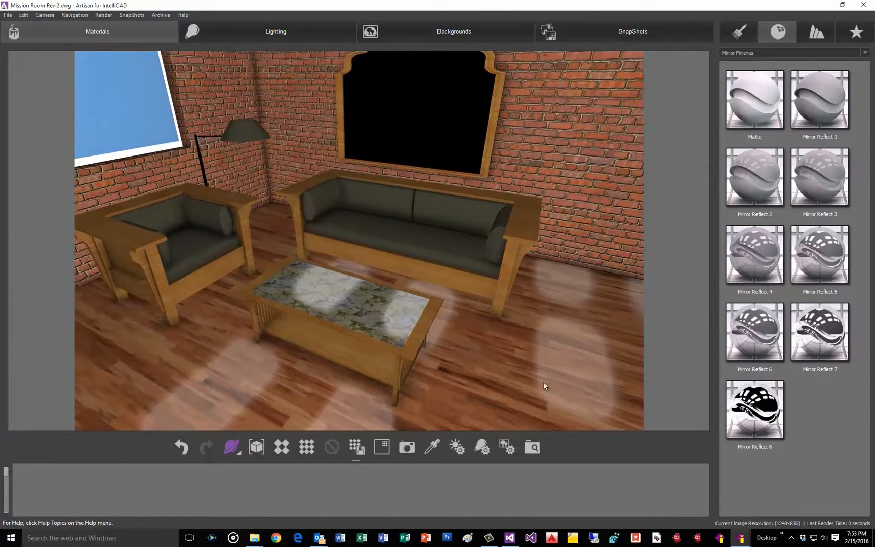
{"action": "mouse_move", "coordinate": [351, 414]}
{"action": "left_mouse_down"}
{"action": "mouse_move", "coordinate": [308, 412]}
{"action": "mouse_move", "coordinate": [395, 401]}
{"action": "mouse_move", "coordinate": [388, 418]}
{"action": "mouse_move", "coordinate": [333, 432]}
{"action": "mouse_move", "coordinate": [334, 440]}
{"action": "mouse_move", "coordinate": [354, 431]}
{"action": "mouse_move", "coordinate": [325, 432]}
{"action": "mouse_move", "coordinate": [261, 406]}
{"action": "mouse_move", "coordinate": [242, 383]}
{"action": "mouse_move", "coordinate": [203, 366]}
{"action": "mouse_move", "coordinate": [332, 405]}
{"action": "mouse_move", "coordinate": [365, 429]}
{"action": "mouse_move", "coordinate": [347, 433]}
{"action": "mouse_move", "coordinate": [338, 409]}
{"action": "left_mouse_up"}
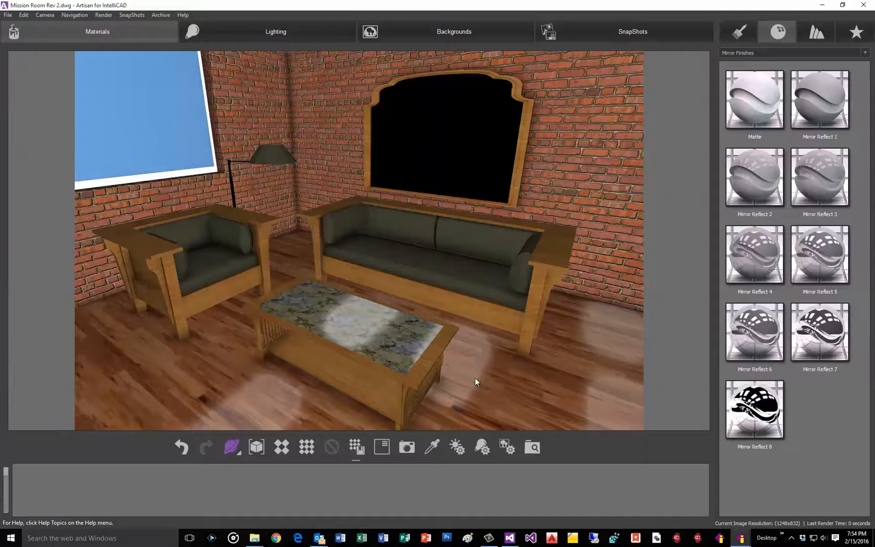
{"action": "left_click_drag", "start_coordinate": [475, 382], "coordinate": [506, 202]}
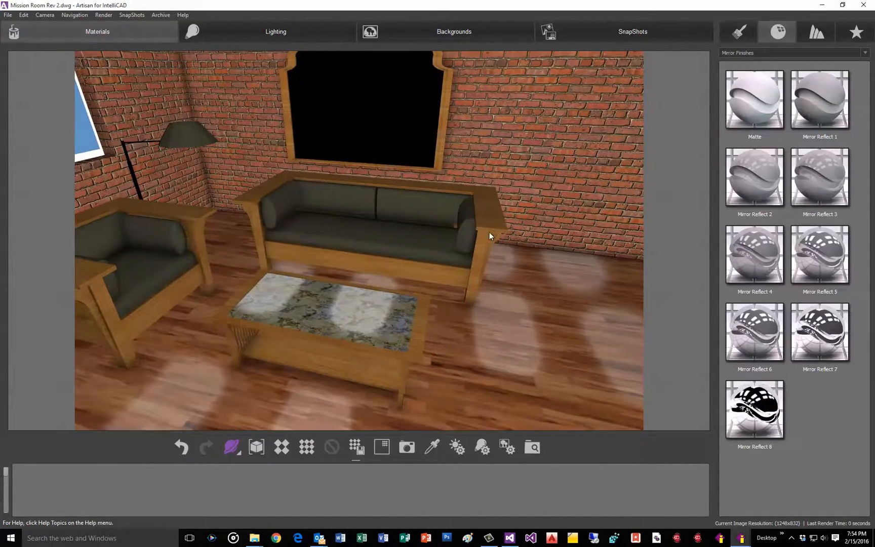
{"action": "left_click_drag", "start_coordinate": [462, 377], "coordinate": [441, 360]}
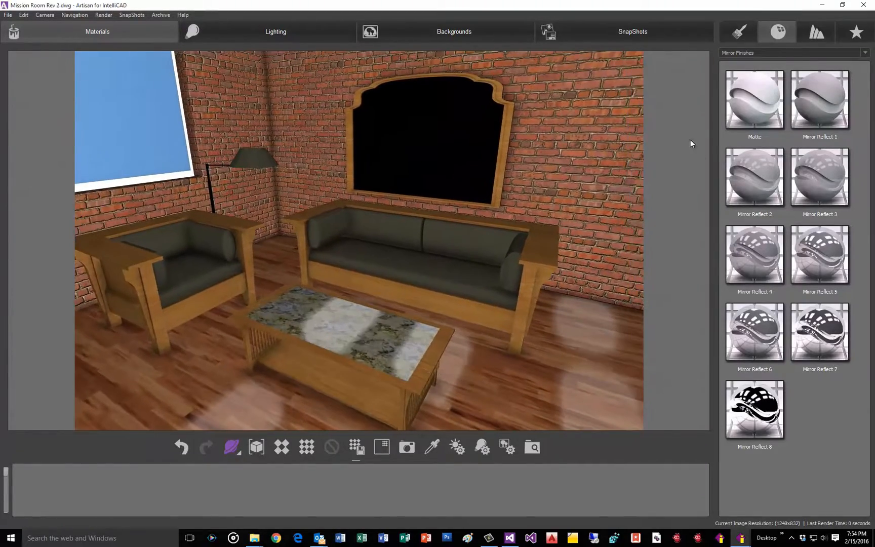
Apply the Advanced Glass Clear finish from Glass Finishes to the window pane
{"action": "left_click", "coordinate": [802, 52]}
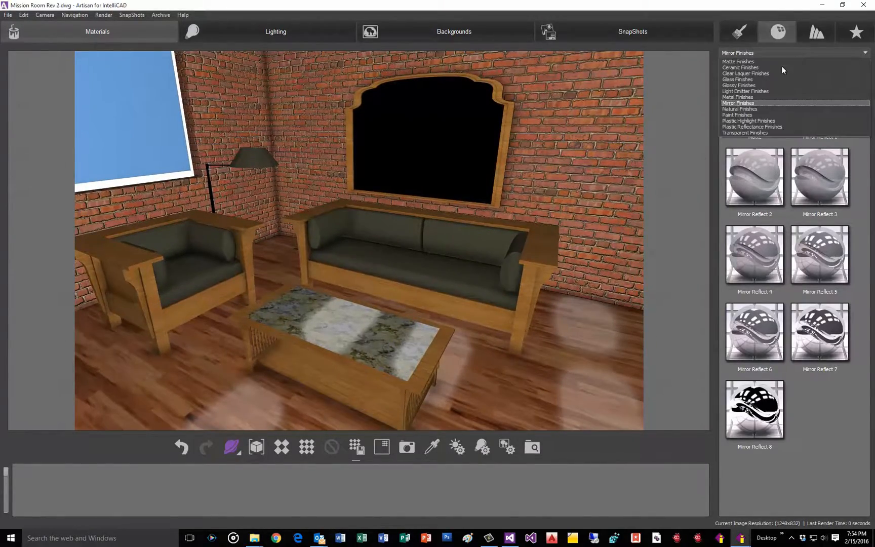
{"action": "left_click", "coordinate": [748, 80]}
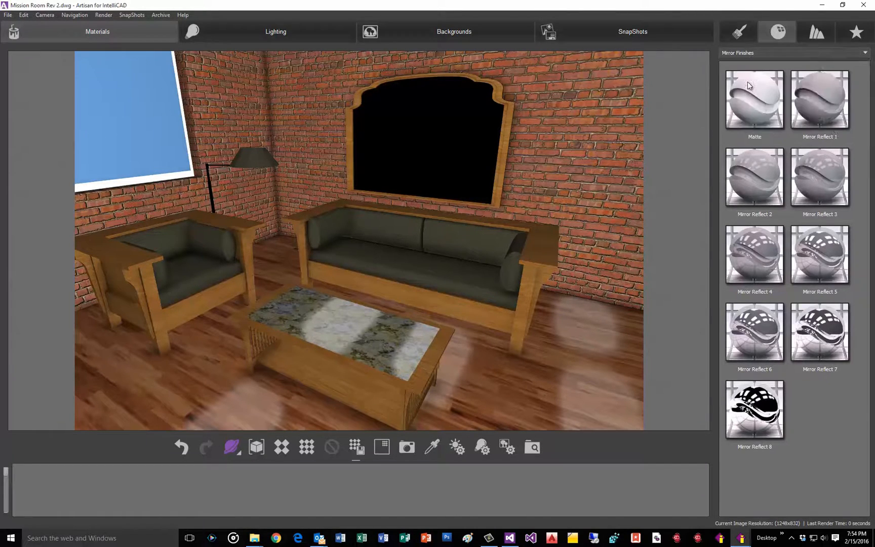
{"action": "scroll", "coordinate": [807, 253], "scroll_direction": "down", "scroll_amount": 3}
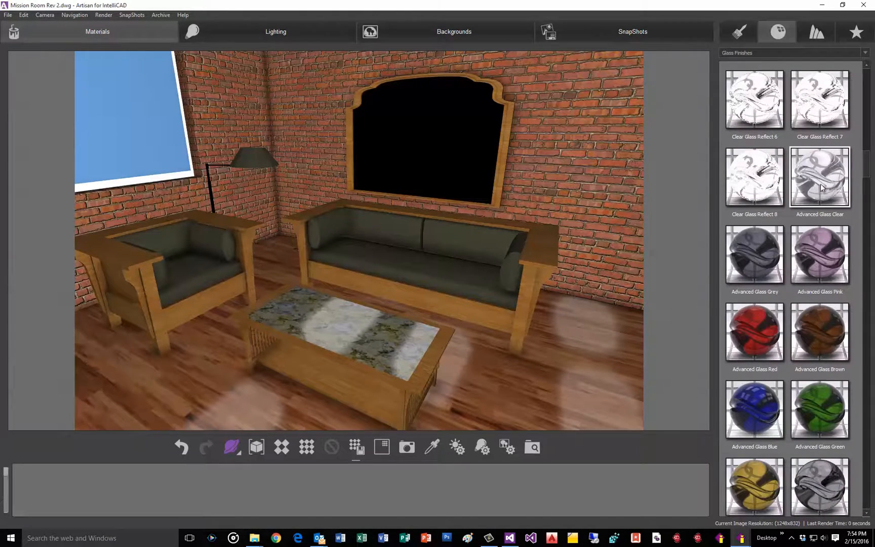
{"action": "left_click_drag", "start_coordinate": [820, 184], "coordinate": [149, 147]}
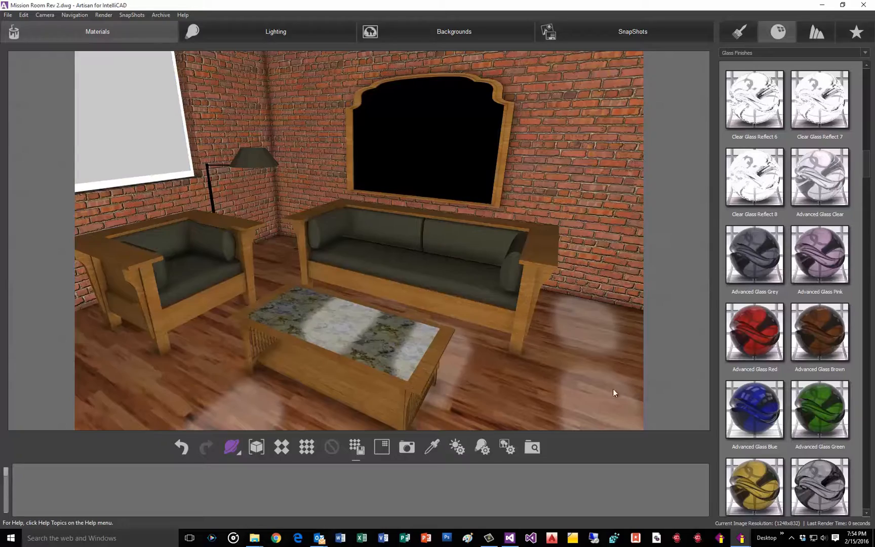
Set the Coast 7 image from the Coast backgrounds as the scene's background
{"action": "left_click_drag", "start_coordinate": [613, 392], "coordinate": [438, 280]}
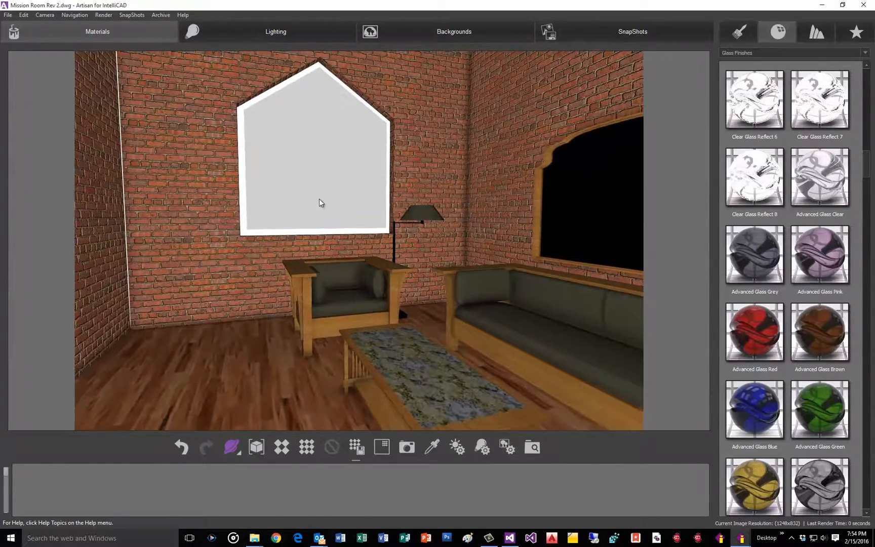
{"action": "left_click_drag", "start_coordinate": [502, 229], "coordinate": [546, 243]}
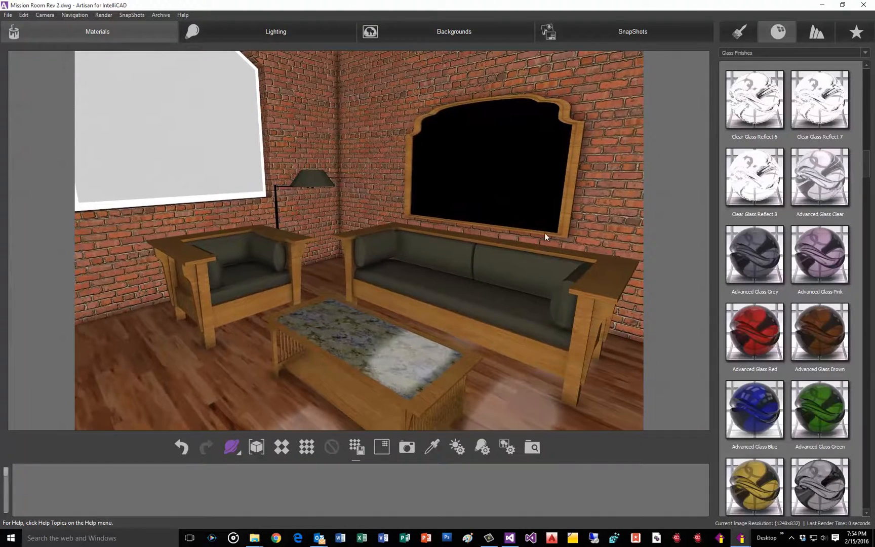
{"action": "left_click", "coordinate": [445, 36]}
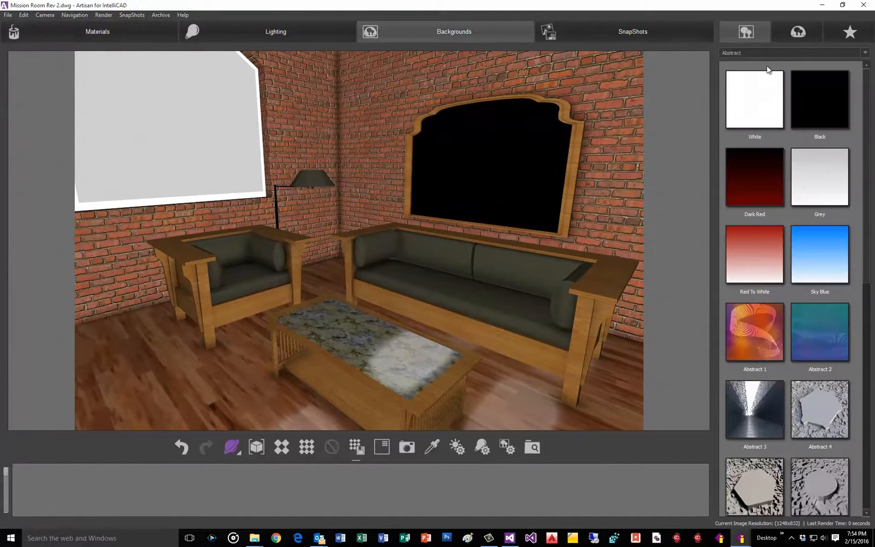
{"action": "left_click", "coordinate": [798, 52]}
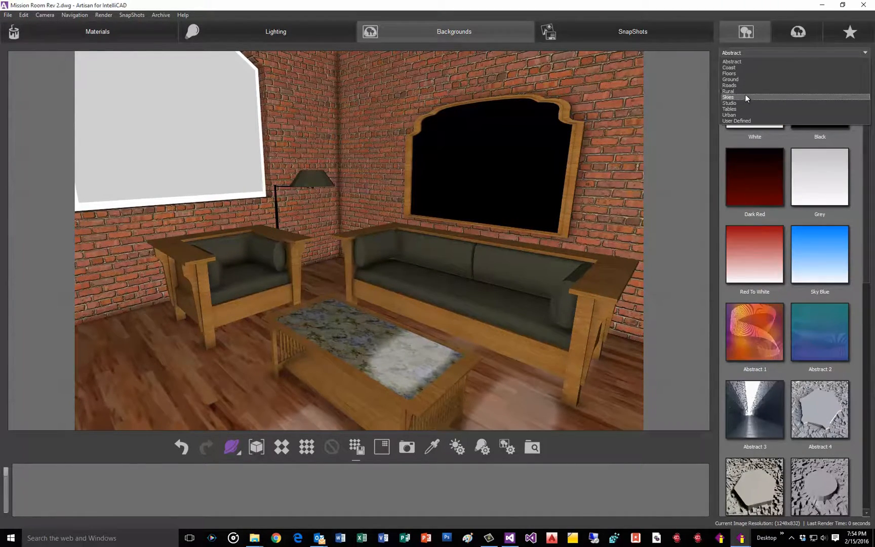
{"action": "left_click", "coordinate": [737, 67]}
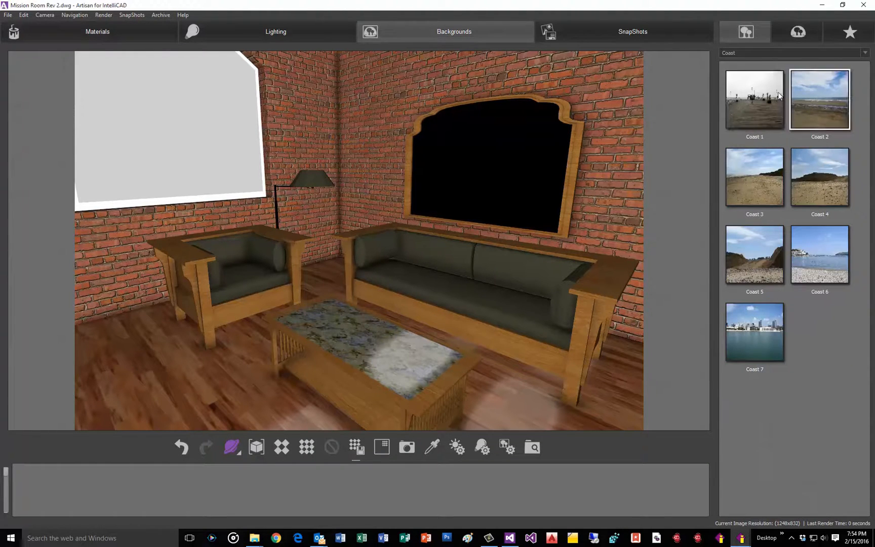
{"action": "left_click", "coordinate": [741, 54]}
{"action": "left_click", "coordinate": [740, 115]}
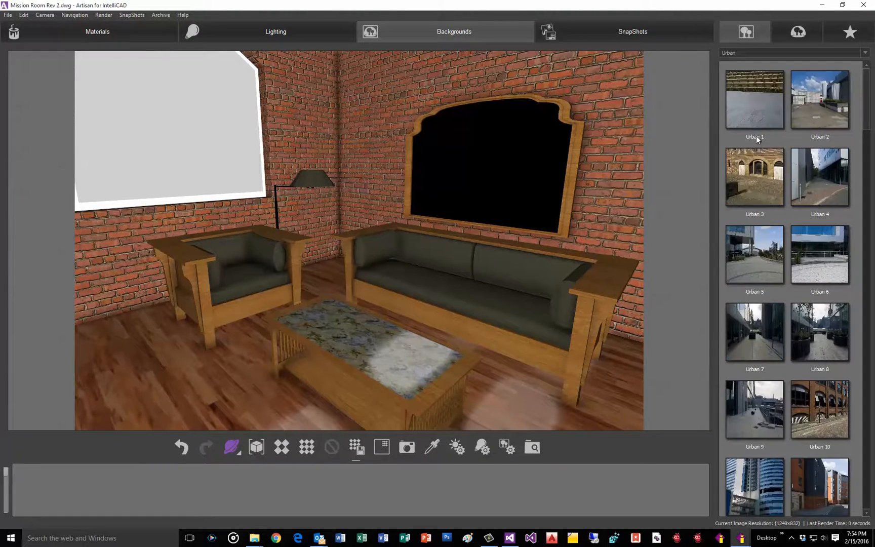
{"action": "left_click", "coordinate": [745, 52]}
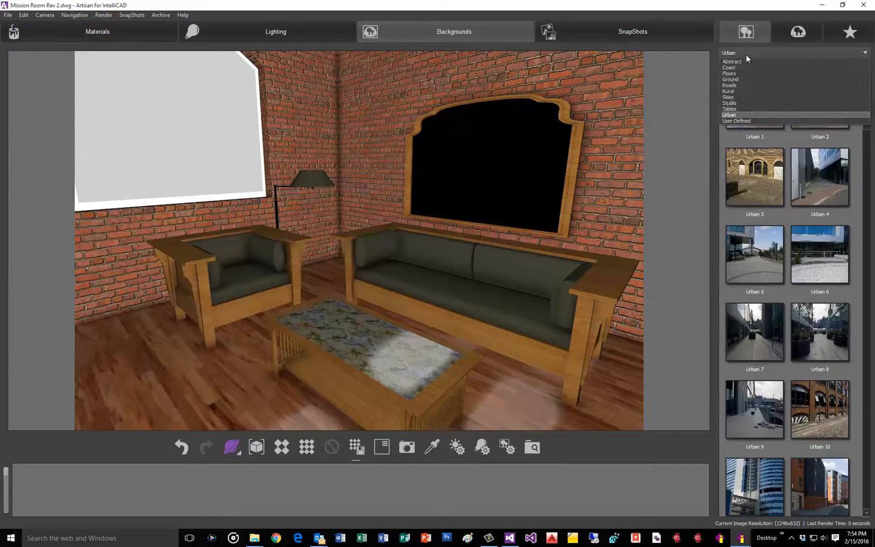
{"action": "left_click", "coordinate": [741, 60]}
{"action": "left_click", "coordinate": [750, 51]}
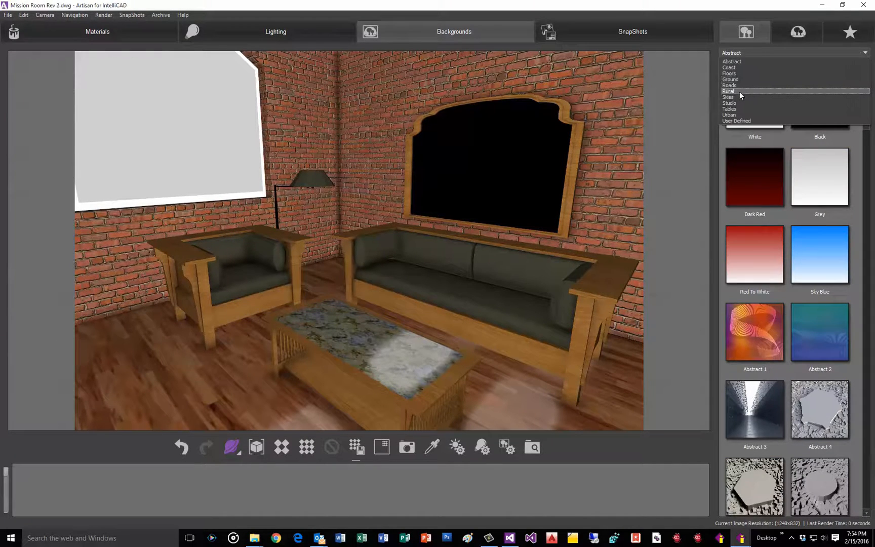
{"action": "left_click", "coordinate": [734, 67]}
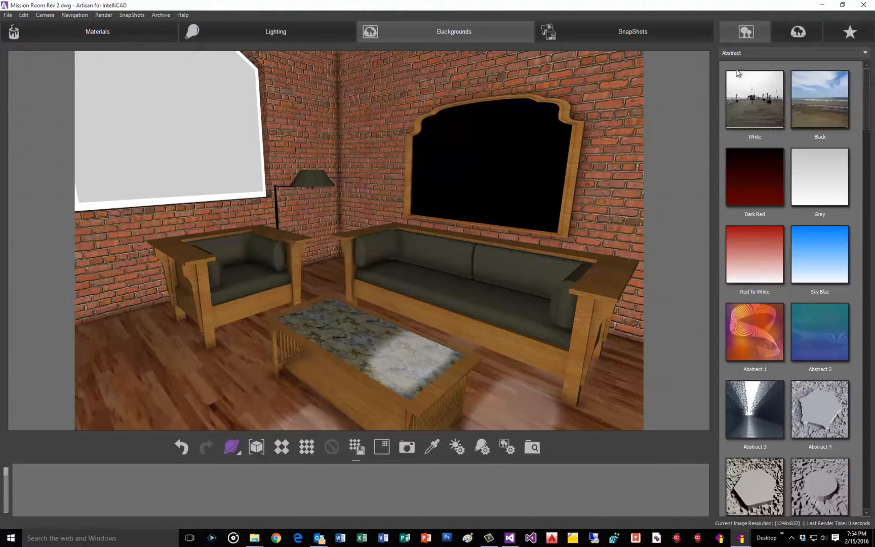
{"action": "left_click_drag", "start_coordinate": [753, 331], "coordinate": [347, 218]}
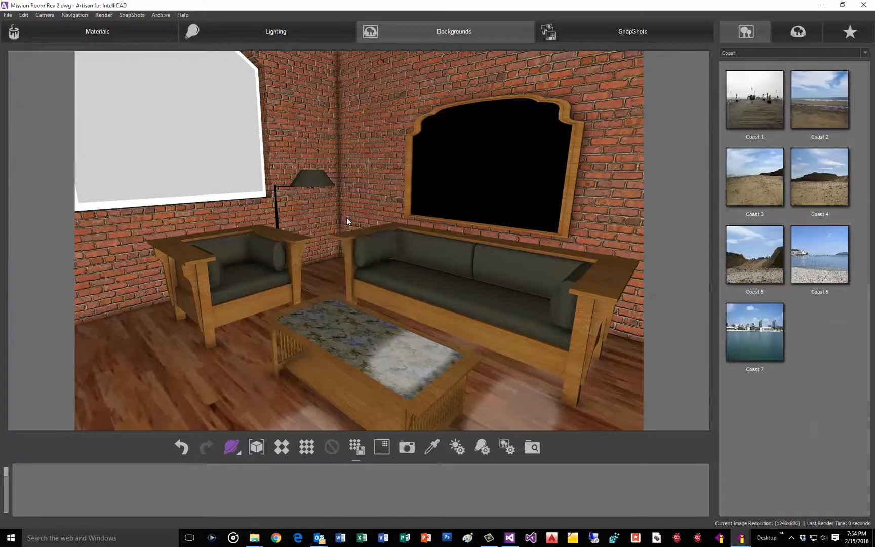
Frame the whole window together with the furniture and mirror, and render the view
{"action": "left_click_drag", "start_coordinate": [323, 167], "coordinate": [541, 366]}
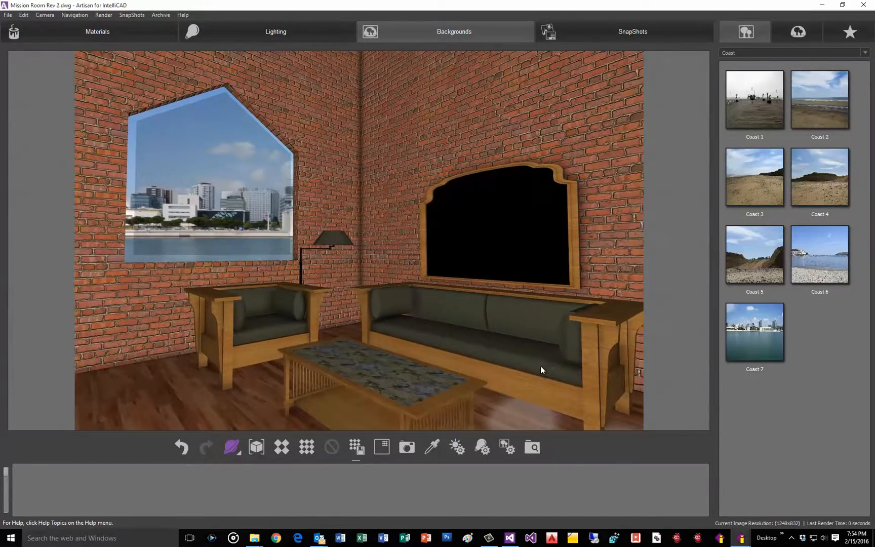
{"action": "left_click_drag", "start_coordinate": [461, 361], "coordinate": [457, 373]}
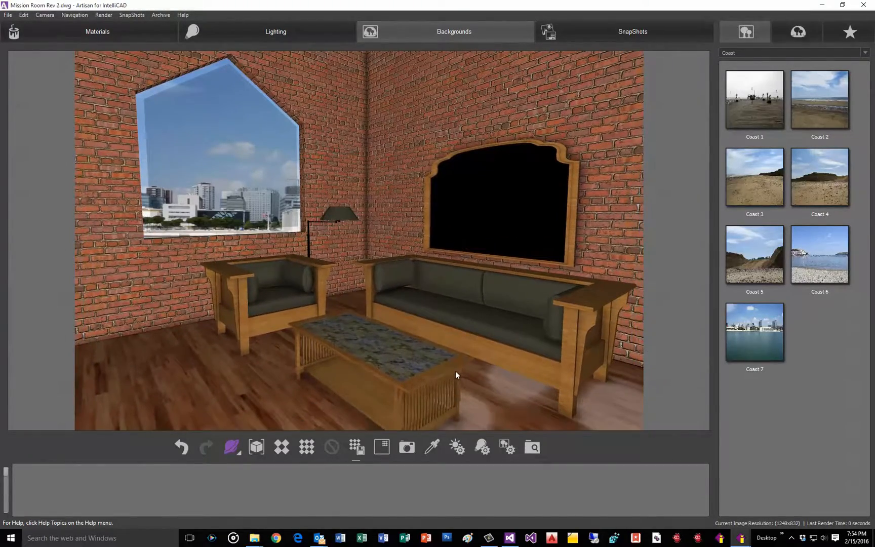
{"action": "left_click", "coordinate": [281, 447]}
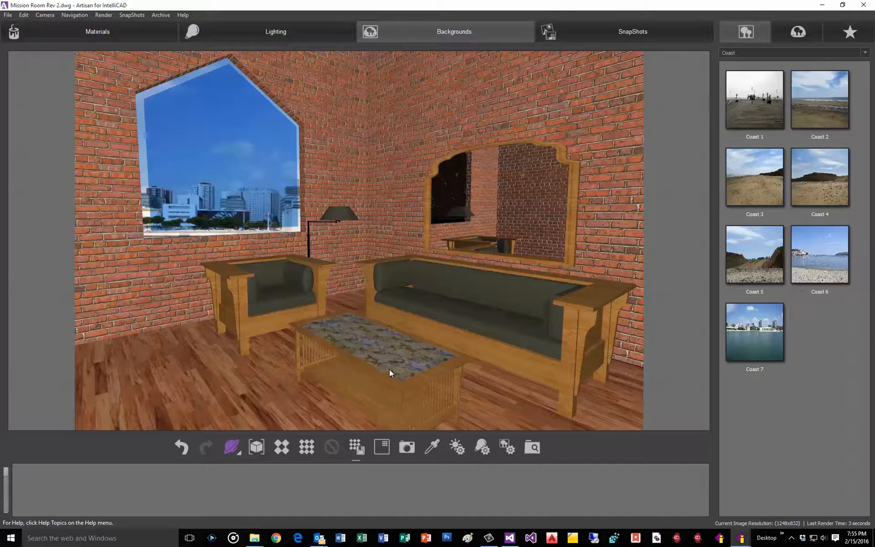
Reframe the room with the armchair and window closer to the view's edge and capture a snapshot
{"action": "left_click", "coordinate": [452, 388]}
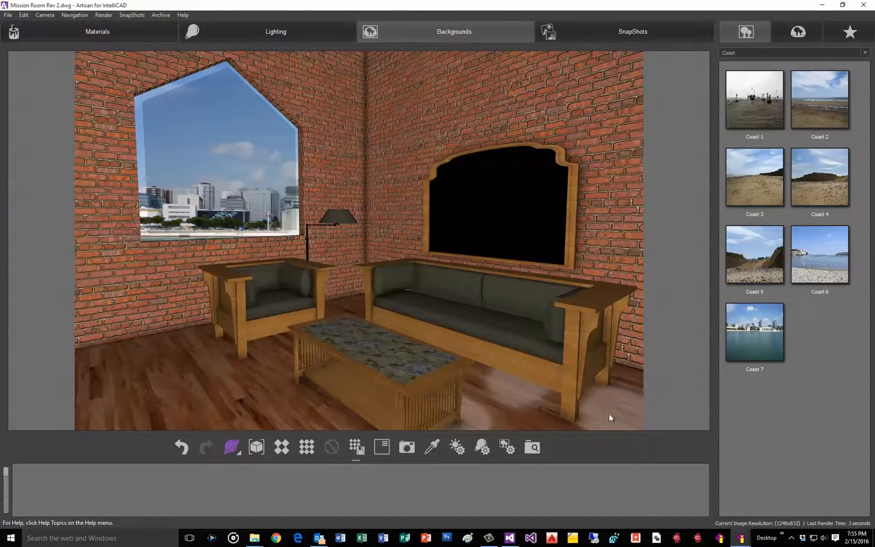
{"action": "left_click_drag", "start_coordinate": [498, 399], "coordinate": [543, 351]}
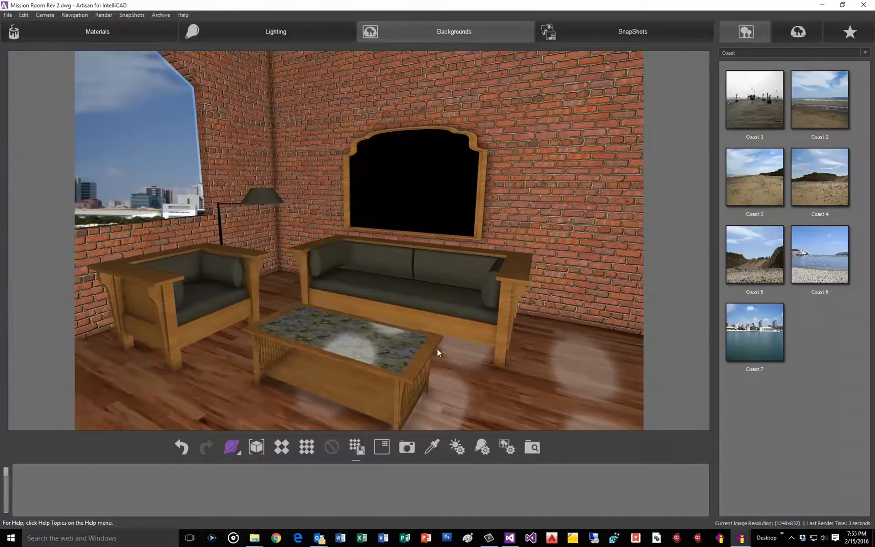
{"action": "left_click_drag", "start_coordinate": [303, 291], "coordinate": [283, 285]}
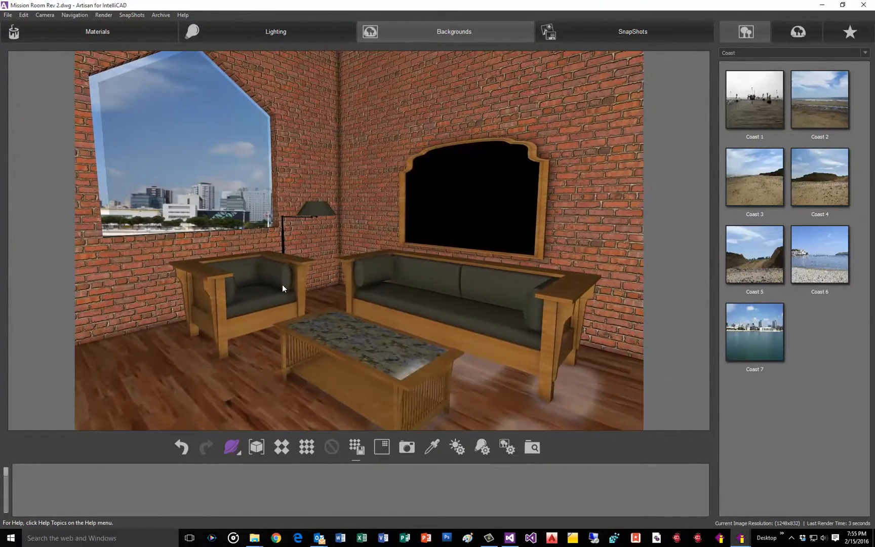
{"action": "left_click", "coordinate": [405, 455]}
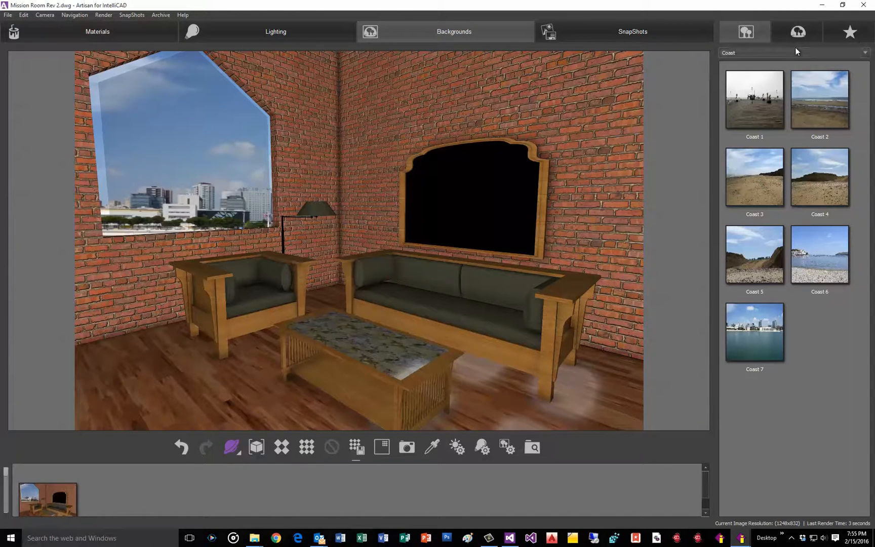
Apply the Plaster 1 material from the Plasters category to both brick walls
{"action": "left_click", "coordinate": [781, 55]}
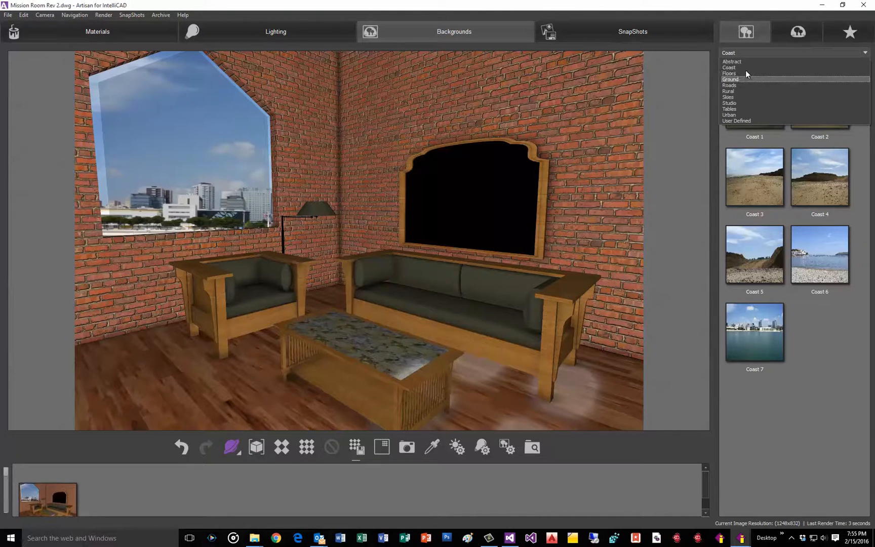
{"action": "left_click", "coordinate": [97, 30]}
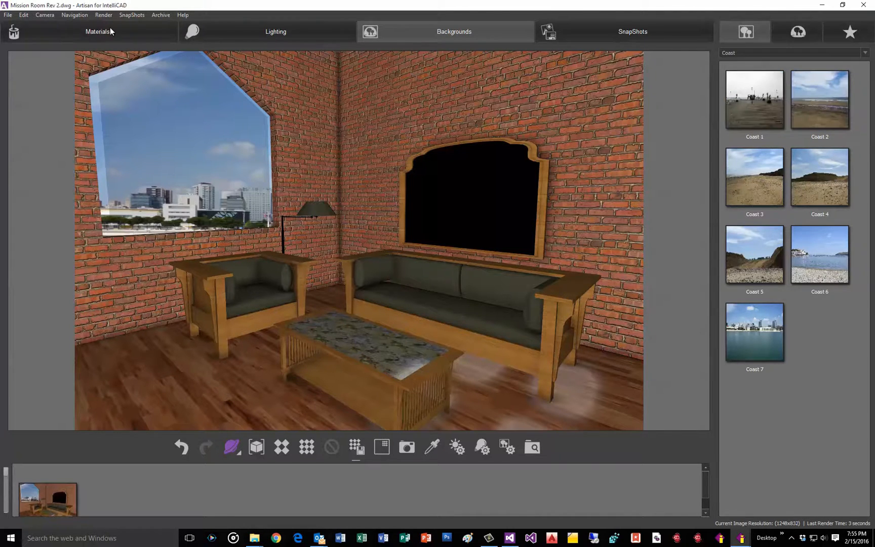
{"action": "left_click", "coordinate": [87, 29]}
{"action": "left_click", "coordinate": [782, 55]}
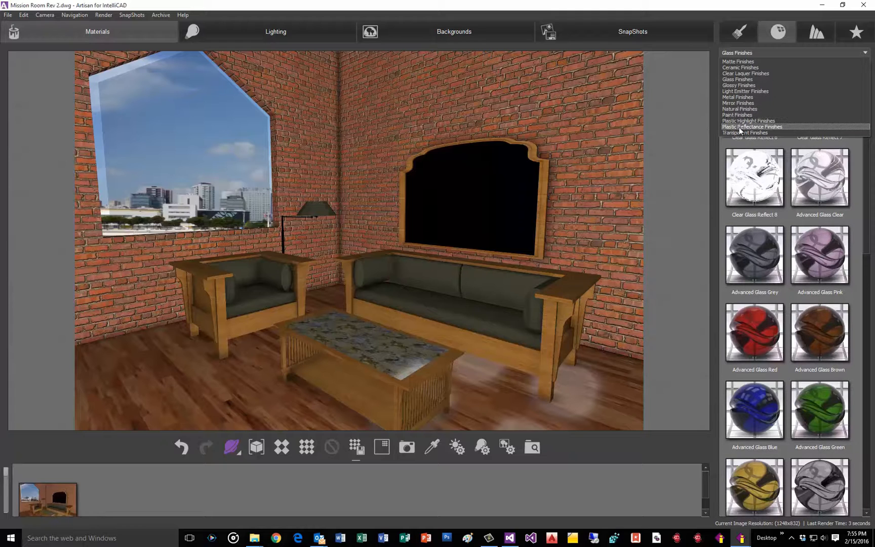
{"action": "left_click", "coordinate": [739, 31]}
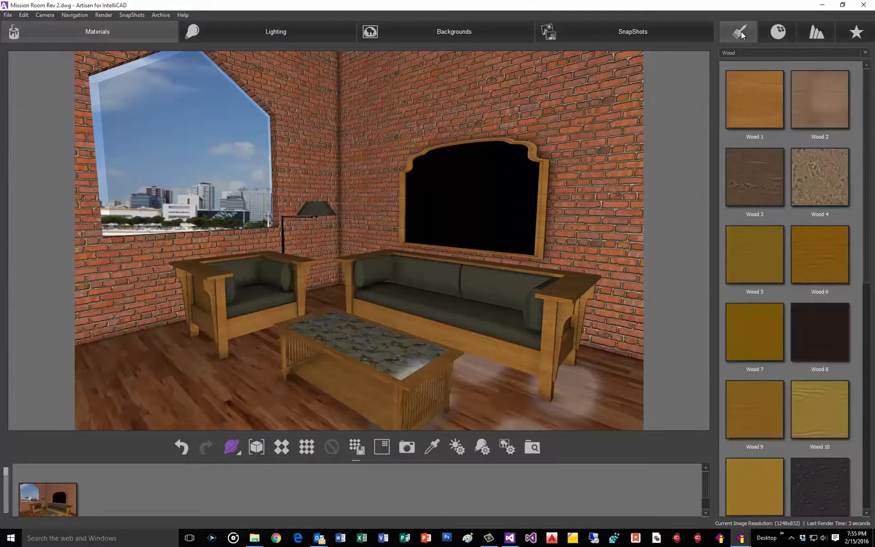
{"action": "left_click", "coordinate": [736, 55]}
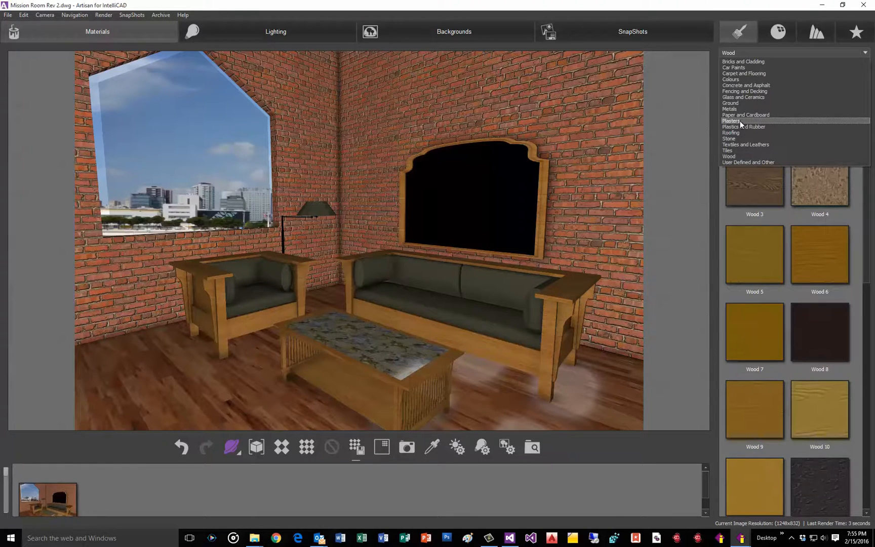
{"action": "left_click", "coordinate": [741, 120]}
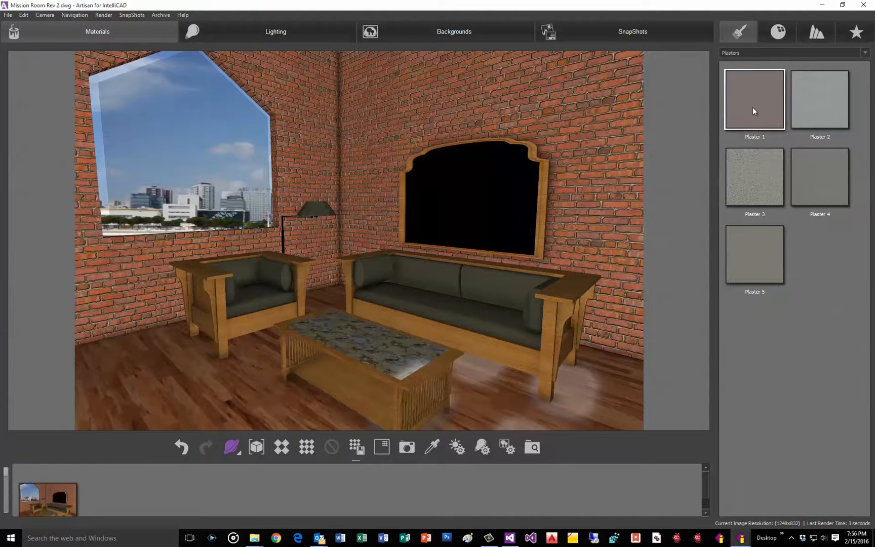
{"action": "left_click_drag", "start_coordinate": [752, 107], "coordinate": [620, 132]}
{"action": "left_click_drag", "start_coordinate": [739, 101], "coordinate": [326, 133]}
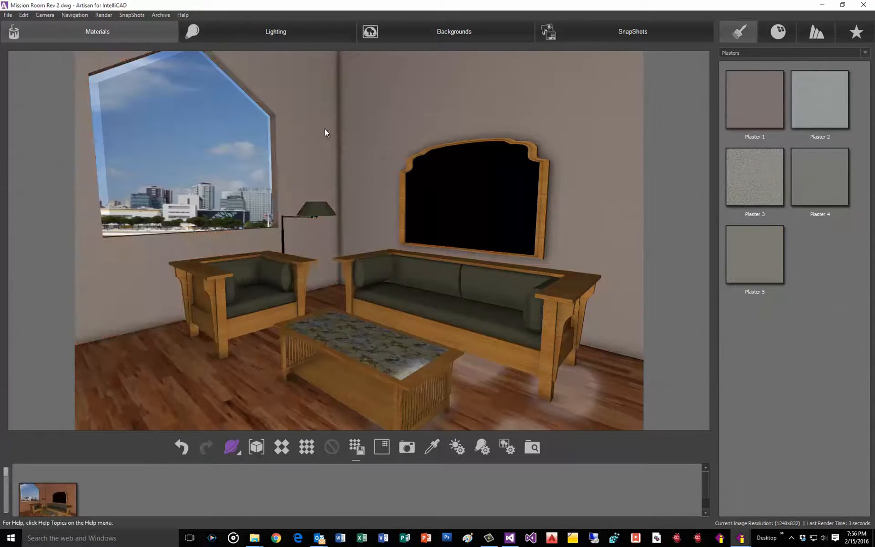
Apply the Slate Grey colour from the Colours category to both walls
{"action": "left_click", "coordinate": [778, 54]}
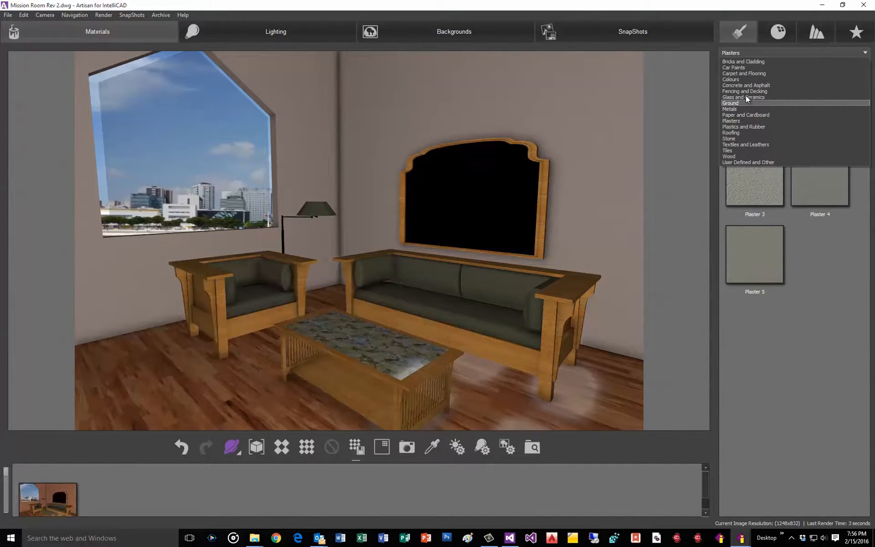
{"action": "left_click", "coordinate": [742, 79]}
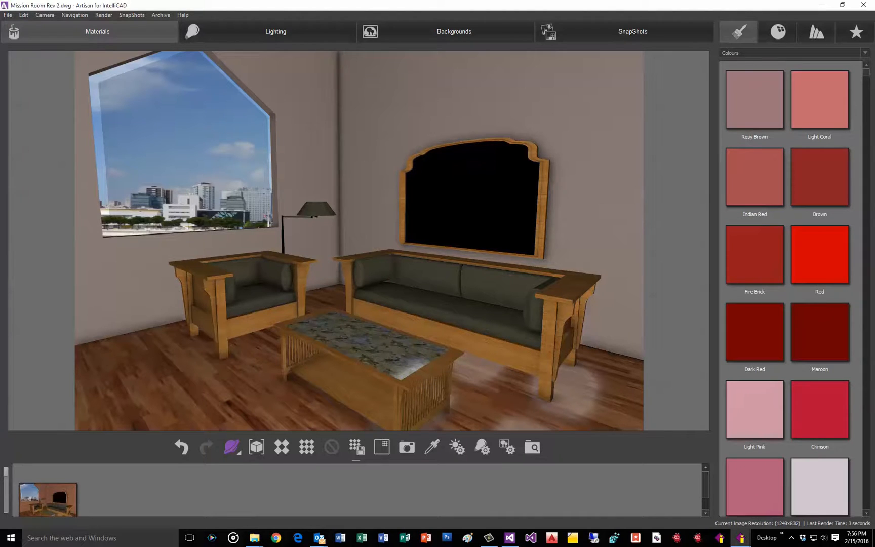
{"action": "scroll", "coordinate": [871, 398], "scroll_direction": "down", "scroll_amount": 7}
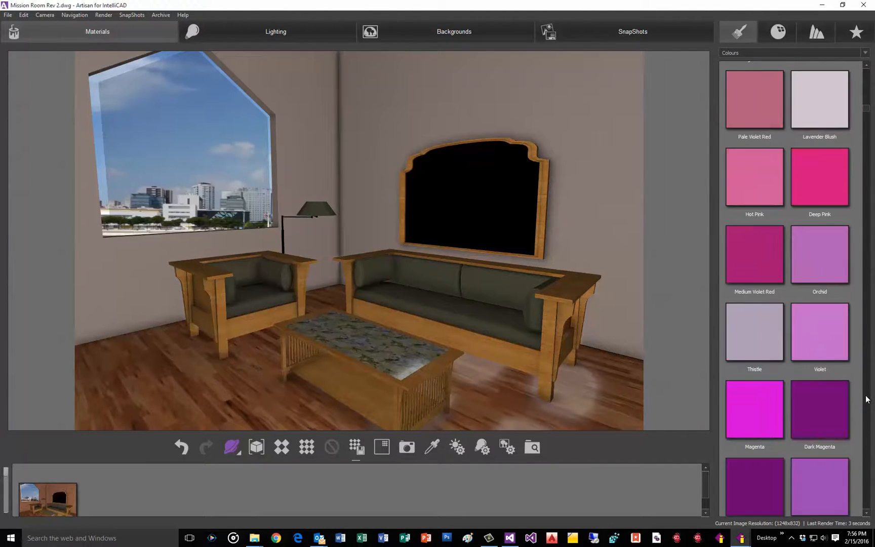
{"action": "scroll", "coordinate": [867, 400], "scroll_direction": "down", "scroll_amount": 4}
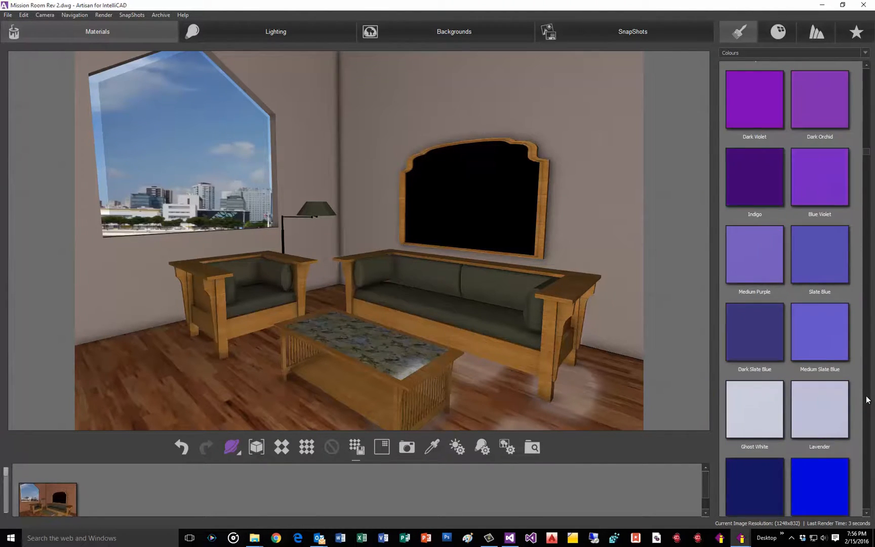
{"action": "scroll", "coordinate": [868, 400], "scroll_direction": "down", "scroll_amount": 1}
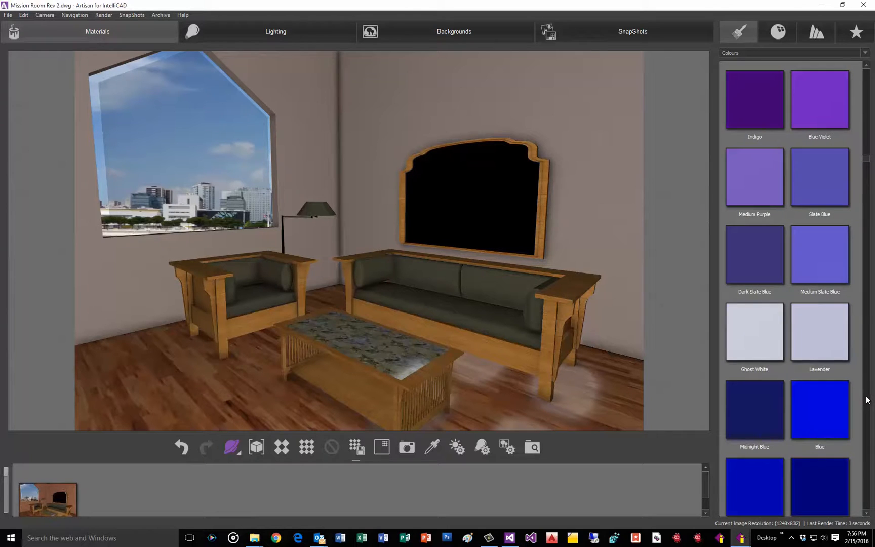
{"action": "scroll", "coordinate": [867, 400], "scroll_direction": "down", "scroll_amount": 2}
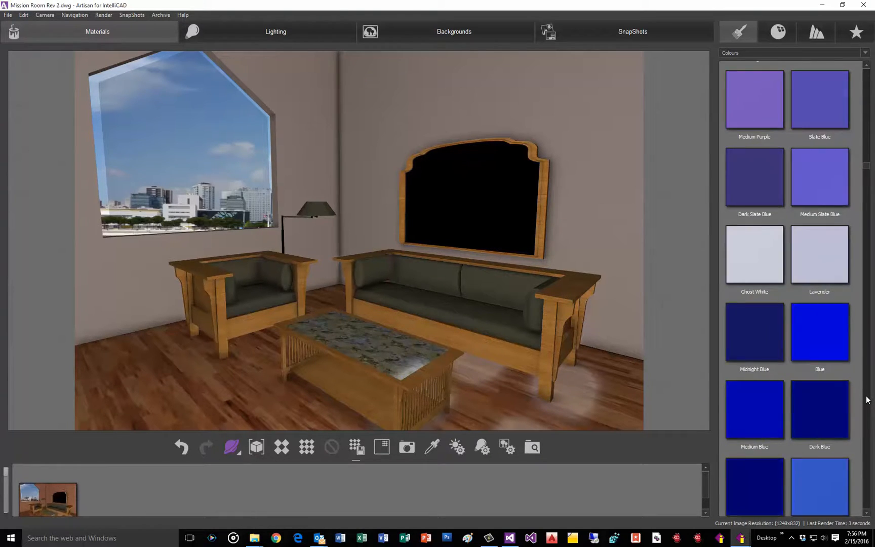
{"action": "scroll", "coordinate": [867, 400], "scroll_direction": "down", "scroll_amount": 2}
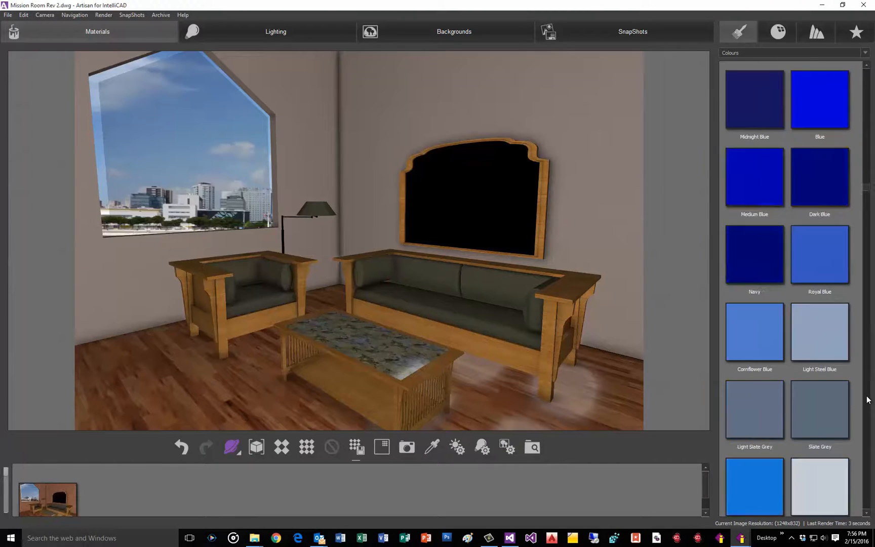
{"action": "scroll", "coordinate": [867, 399], "scroll_direction": "down", "scroll_amount": 1}
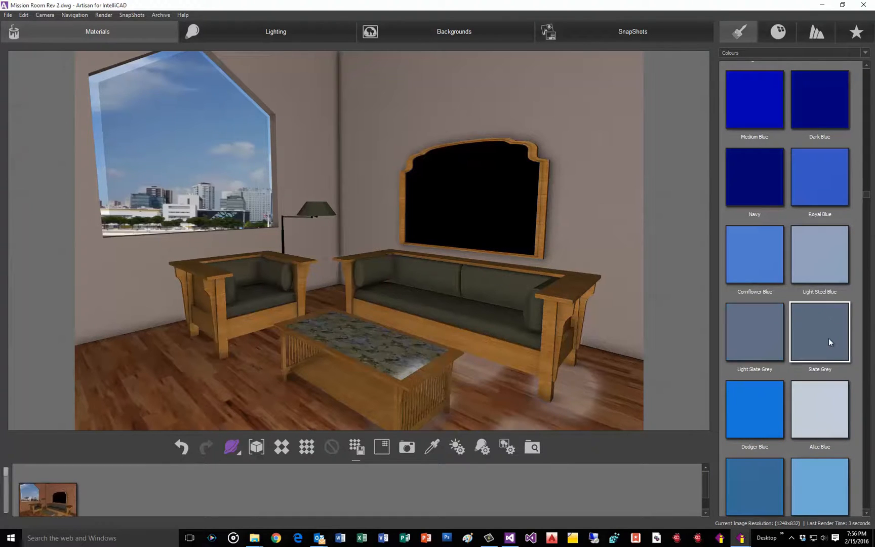
{"action": "left_click_drag", "start_coordinate": [829, 338], "coordinate": [577, 131]}
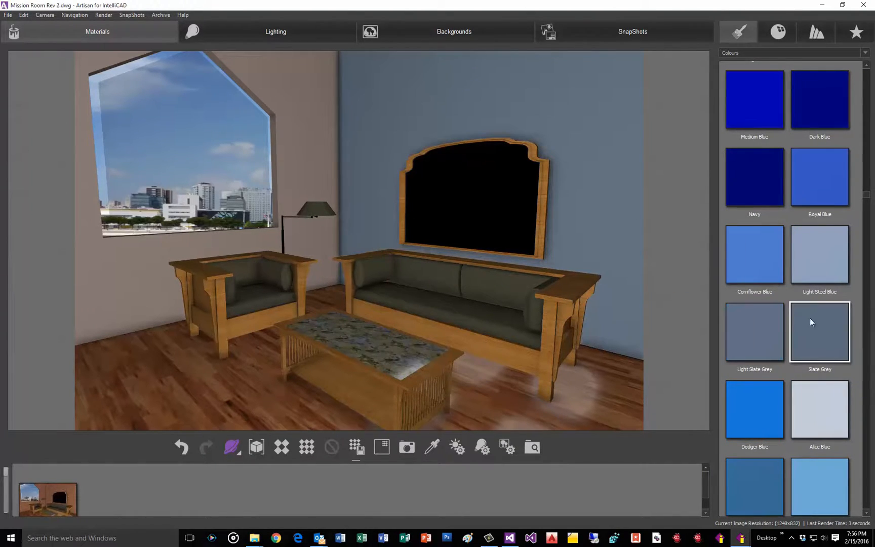
{"action": "left_click_drag", "start_coordinate": [810, 319], "coordinate": [281, 81]}
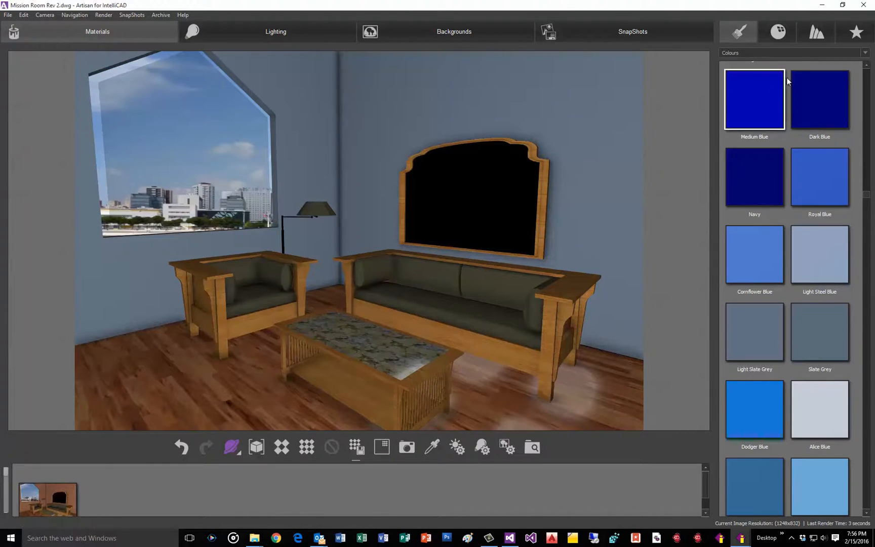
Apply Fabric 8 from Textiles and Leathers to the sofa and armchair cushions and capture a snapshot
{"action": "left_click", "coordinate": [800, 52]}
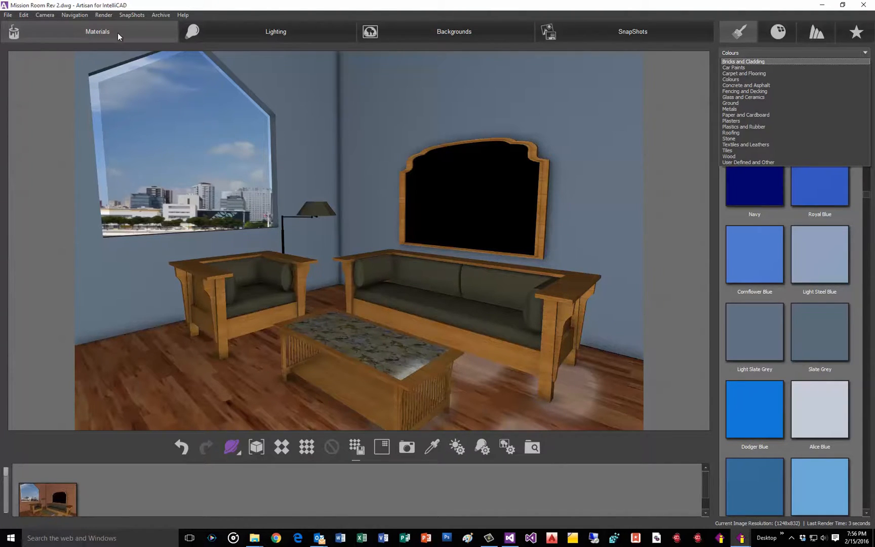
{"action": "left_click", "coordinate": [749, 144]}
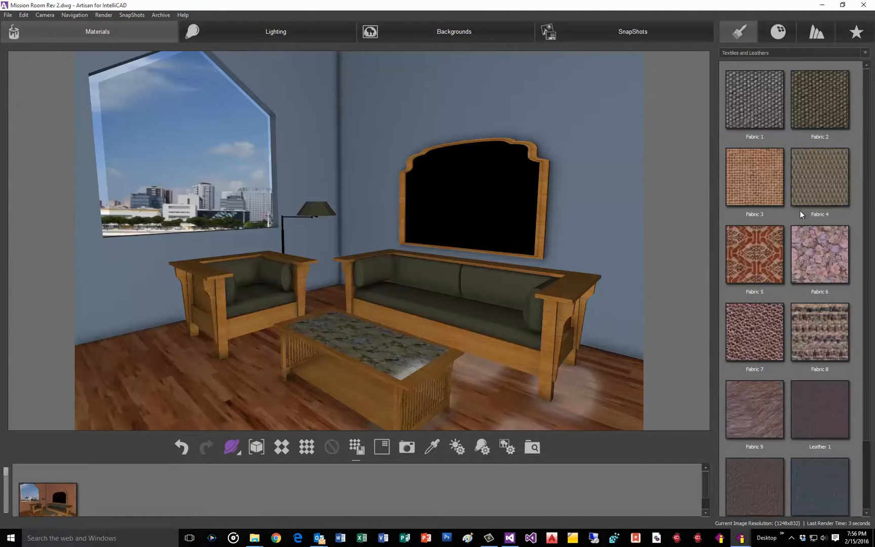
{"action": "left_click_drag", "start_coordinate": [819, 340], "coordinate": [438, 296]}
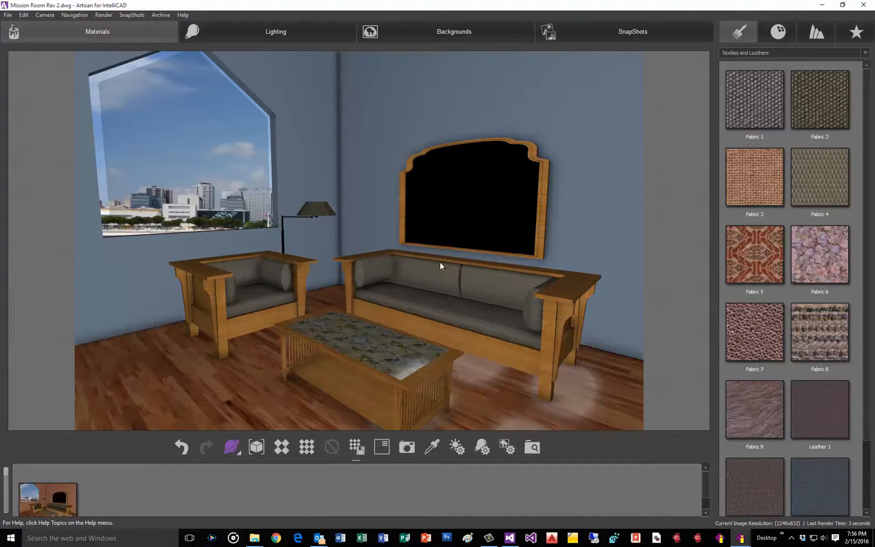
{"action": "left_click", "coordinate": [406, 447]}
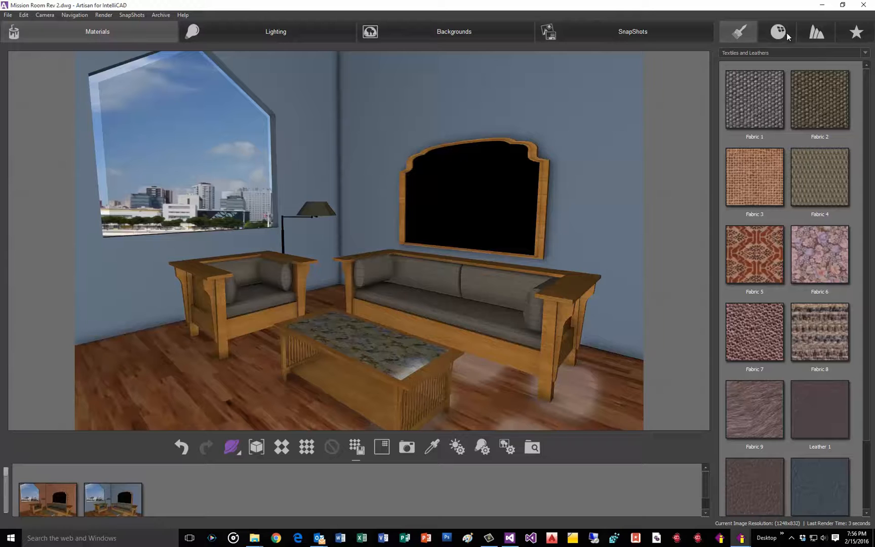
Set the Exterior - Woodland 3D background as the scene's background
{"action": "left_click", "coordinate": [447, 36]}
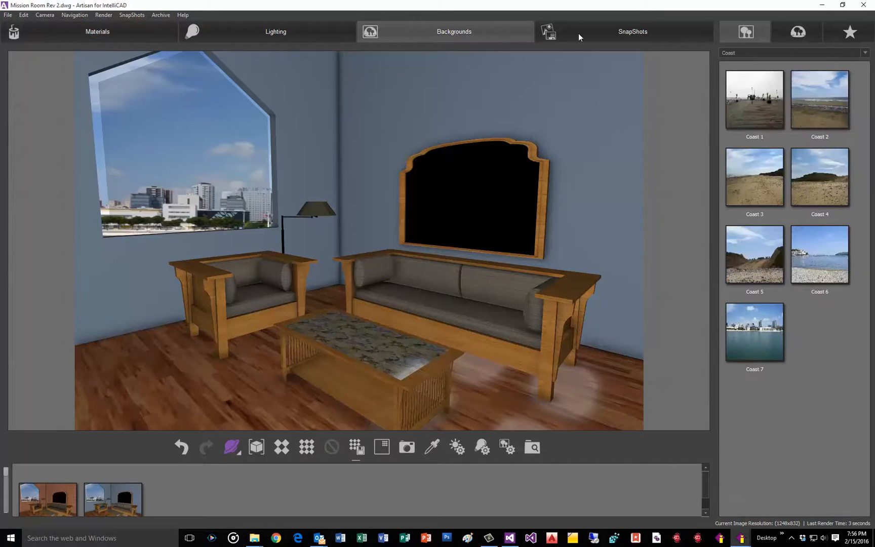
{"action": "left_click", "coordinate": [809, 32]}
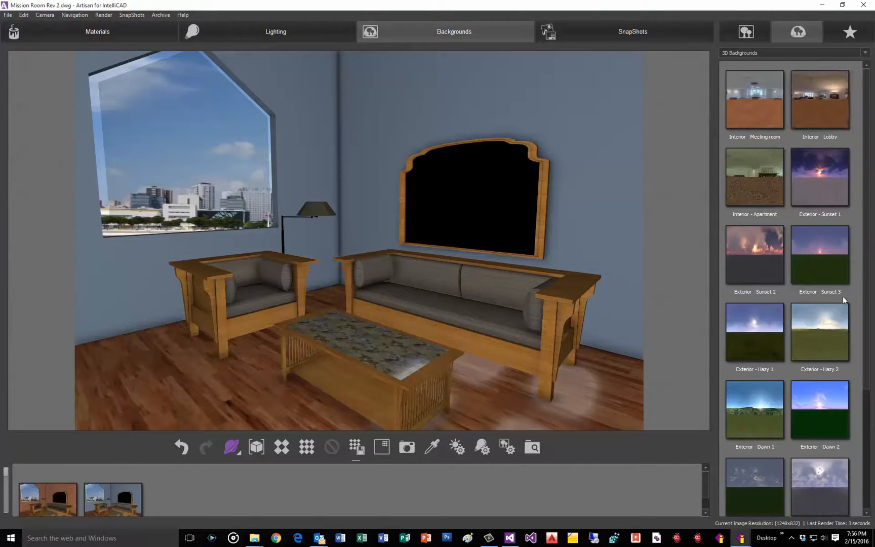
{"action": "scroll", "coordinate": [844, 296], "scroll_direction": "down", "scroll_amount": 3}
{"action": "left_click_drag", "start_coordinate": [817, 474], "coordinate": [339, 195]}
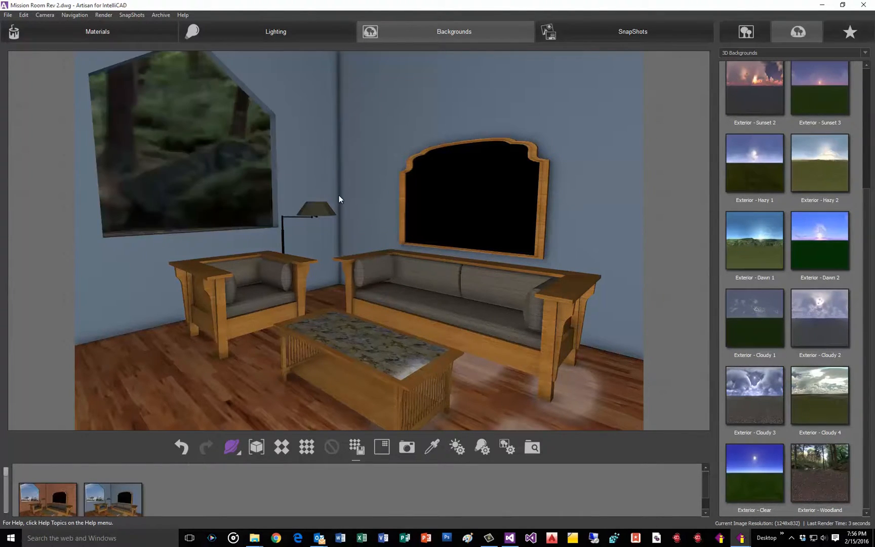
Rotate the lighting image slightly to shift the woodland scenery seen through the window
{"action": "mouse_move", "coordinate": [290, 211]}
{"action": "left_mouse_down"}
{"action": "mouse_move", "coordinate": [297, 124]}
{"action": "mouse_move", "coordinate": [203, 128]}
{"action": "mouse_move", "coordinate": [189, 169]}
{"action": "mouse_move", "coordinate": [231, 195]}
{"action": "mouse_move", "coordinate": [288, 193]}
{"action": "mouse_move", "coordinate": [264, 209]}
{"action": "mouse_move", "coordinate": [306, 206]}
{"action": "left_mouse_up"}
{"action": "left_click_drag", "start_coordinate": [251, 194], "coordinate": [274, 196]}
{"action": "left_click", "coordinate": [457, 447]}
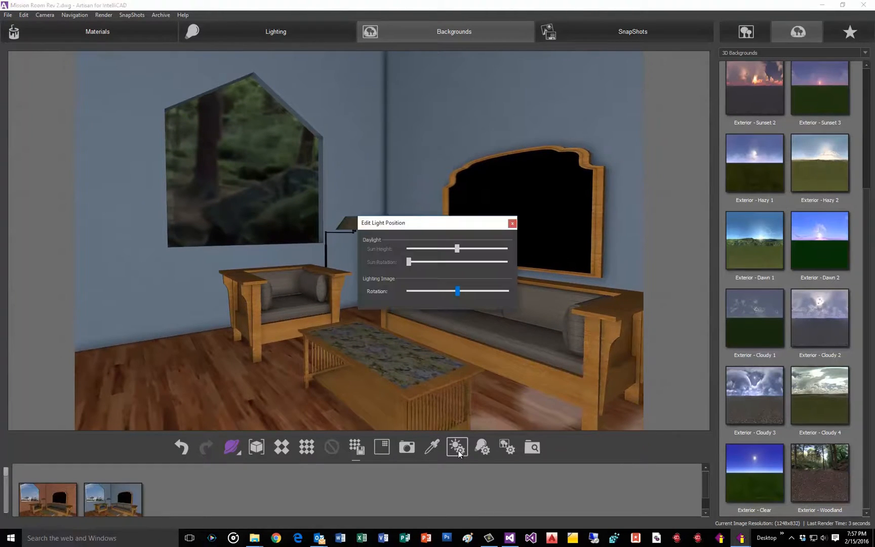
{"action": "mouse_move", "coordinate": [459, 291]}
{"action": "left_mouse_down"}
{"action": "mouse_move", "coordinate": [400, 297]}
{"action": "mouse_move", "coordinate": [468, 295]}
{"action": "left_mouse_up"}
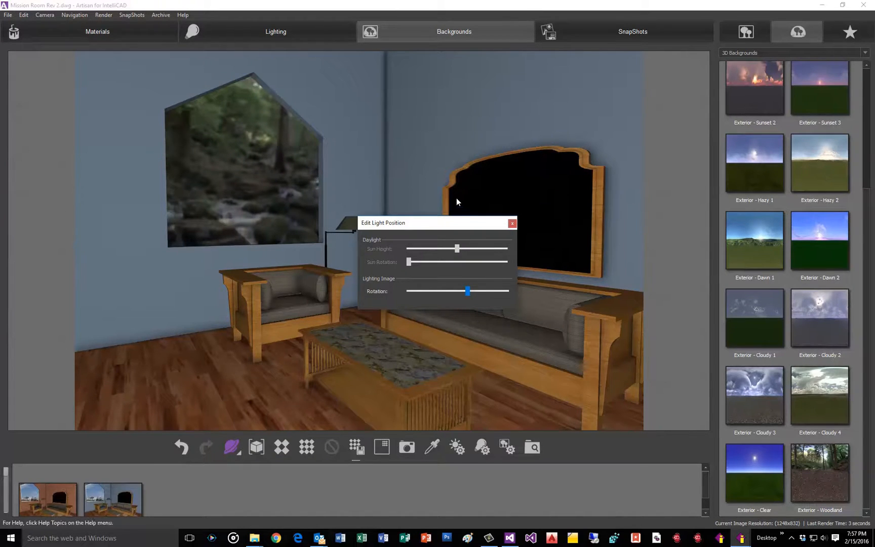
{"action": "left_click", "coordinate": [512, 223]}
Apply the Decking 1 material from Fencing and Decking to both walls
{"action": "mouse_move", "coordinate": [467, 201]}
{"action": "left_mouse_down"}
{"action": "mouse_move", "coordinate": [397, 189]}
{"action": "mouse_move", "coordinate": [455, 189]}
{"action": "mouse_move", "coordinate": [449, 199]}
{"action": "mouse_move", "coordinate": [453, 209]}
{"action": "mouse_move", "coordinate": [461, 205]}
{"action": "left_mouse_up"}
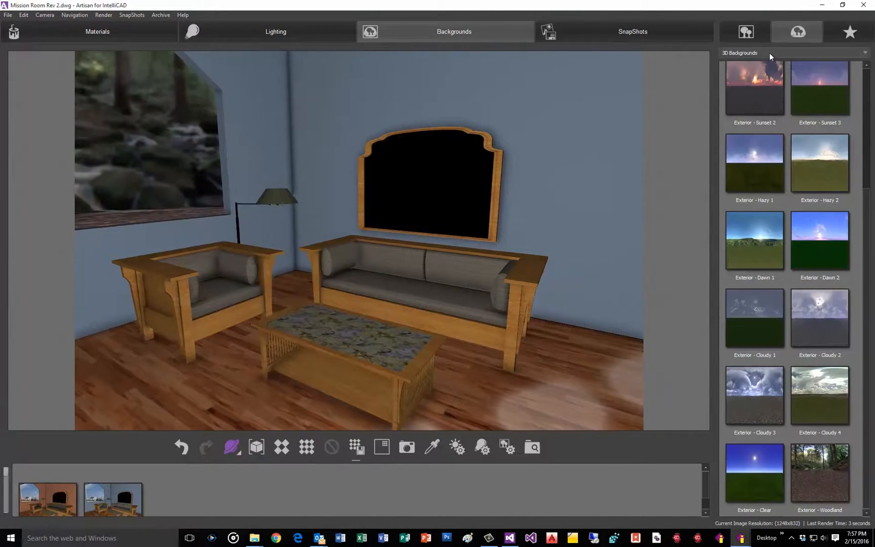
{"action": "left_click", "coordinate": [112, 34]}
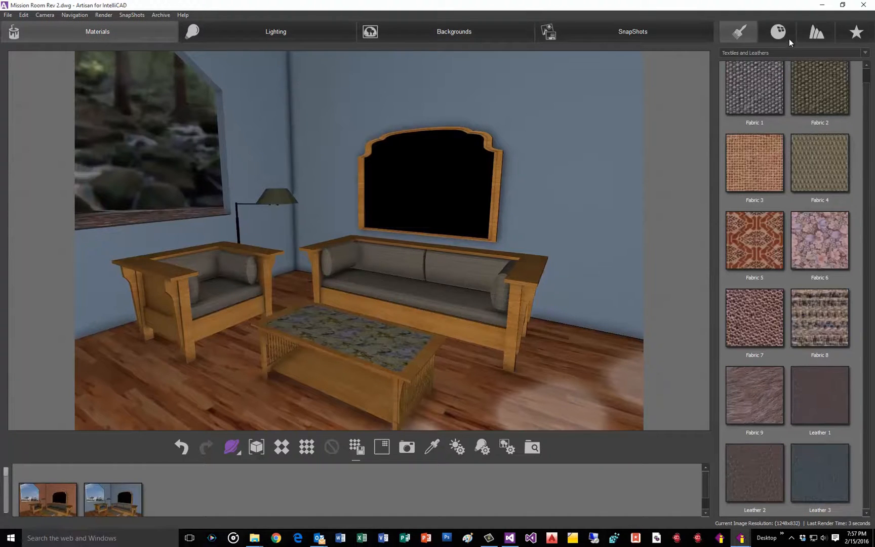
{"action": "left_click", "coordinate": [778, 52]}
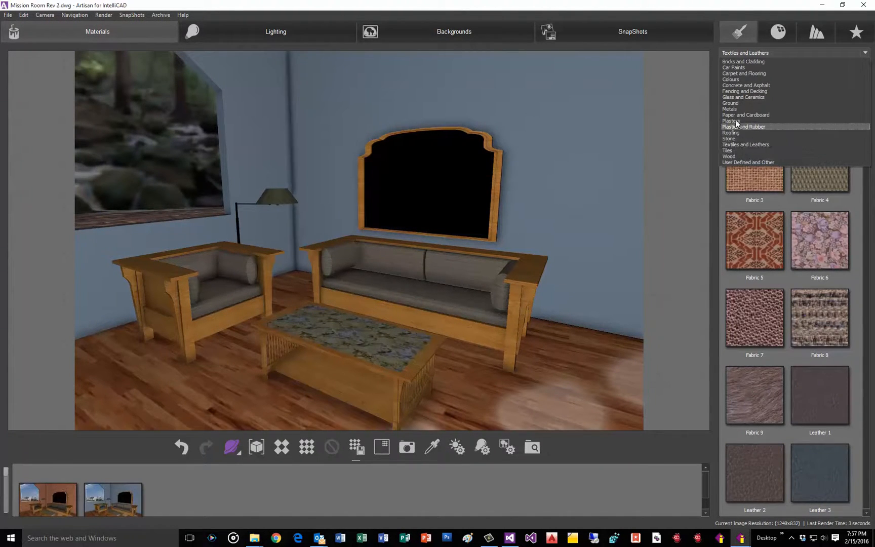
{"action": "left_click", "coordinate": [752, 91]}
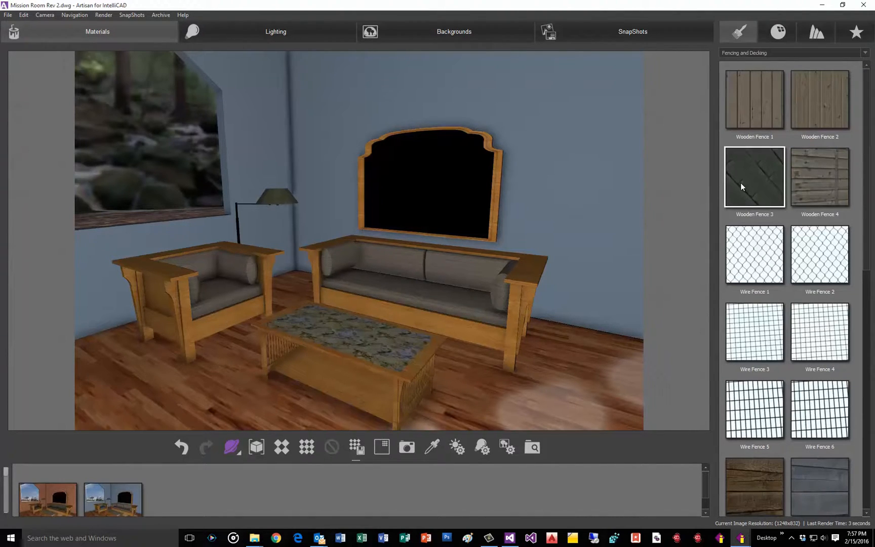
{"action": "scroll", "coordinate": [811, 223], "scroll_direction": "down", "scroll_amount": 3}
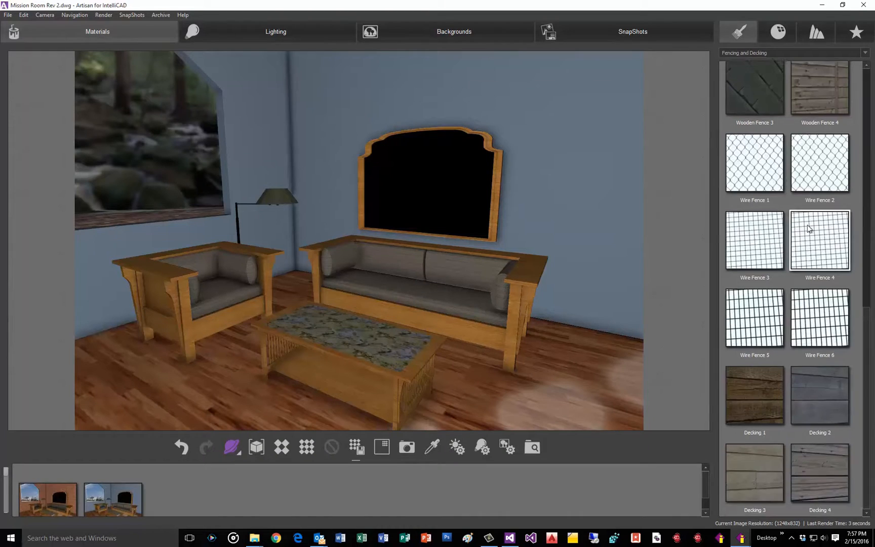
{"action": "left_click_drag", "start_coordinate": [762, 401], "coordinate": [603, 202]}
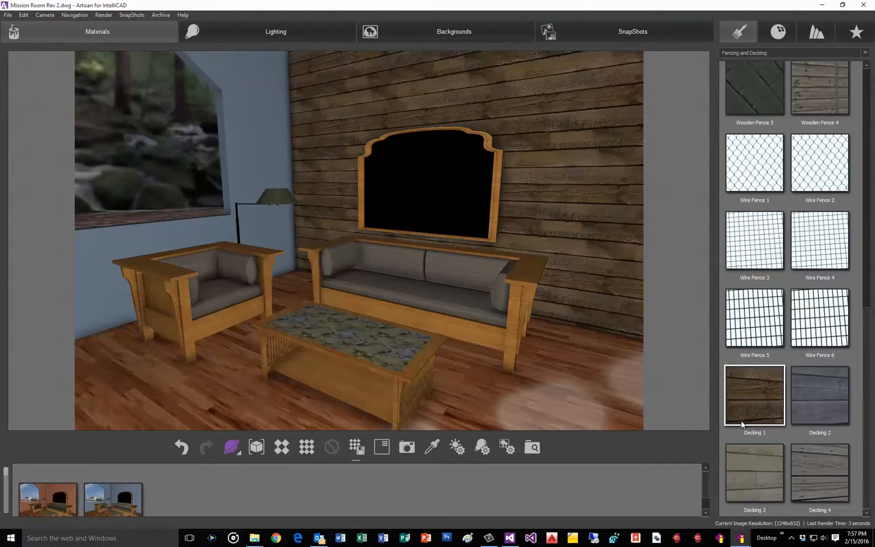
{"action": "left_click_drag", "start_coordinate": [741, 421], "coordinate": [268, 99]}
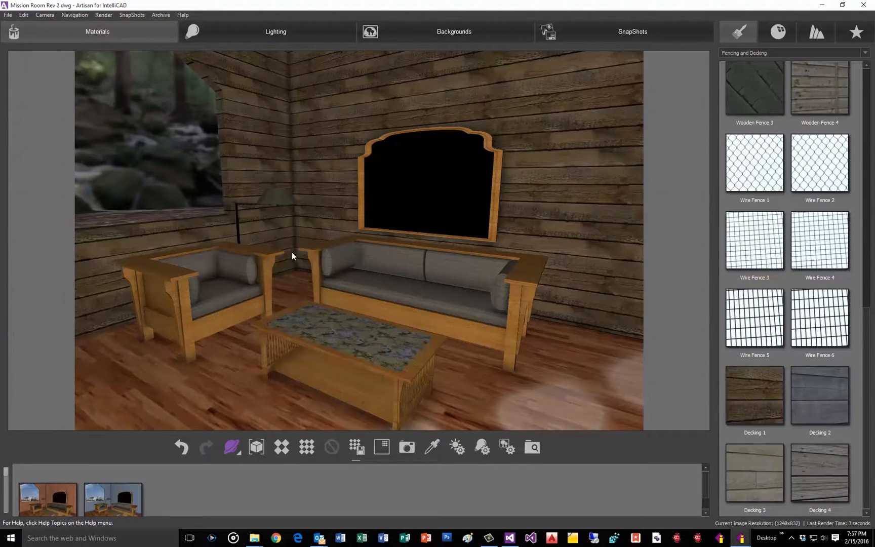
Apply the Decking 2 material from Fencing and Decking to the floor
{"action": "left_click_drag", "start_coordinate": [320, 218], "coordinate": [354, 194]}
{"action": "left_click_drag", "start_coordinate": [822, 401], "coordinate": [582, 329]}
{"action": "left_click_drag", "start_coordinate": [559, 217], "coordinate": [525, 216]}
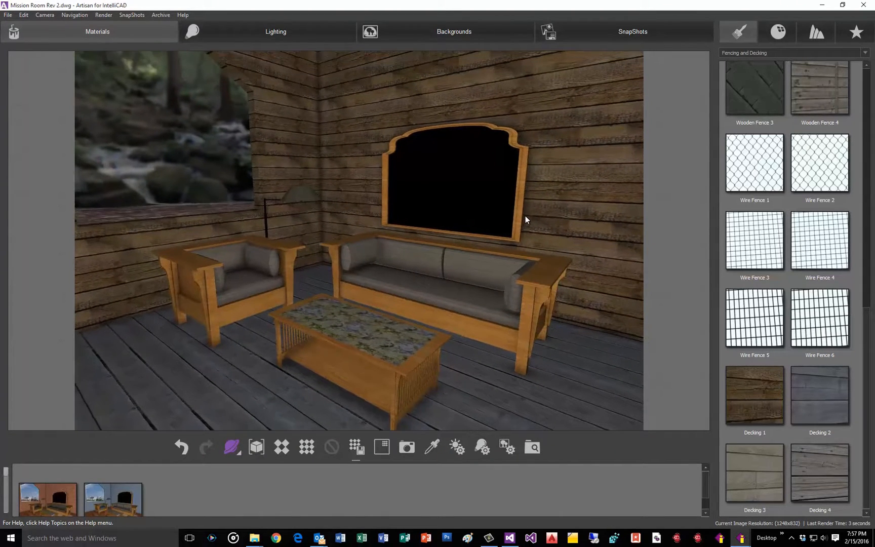
{"action": "left_click", "coordinate": [774, 51]}
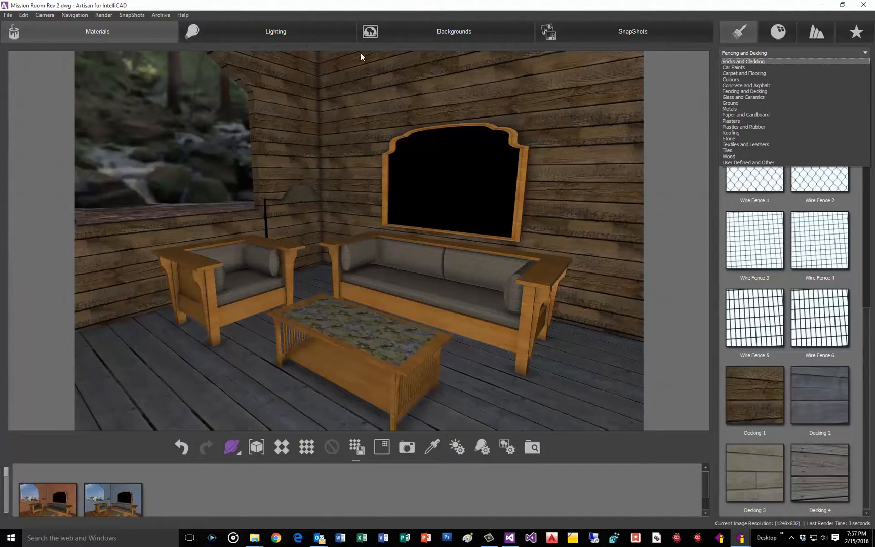
Try Fabric 3 from Textiles and Leathers on the sofa and armchair cushions, and replace it with Fabric 4
{"action": "left_click", "coordinate": [739, 144]}
{"action": "left_click_drag", "start_coordinate": [775, 175], "coordinate": [465, 279]}
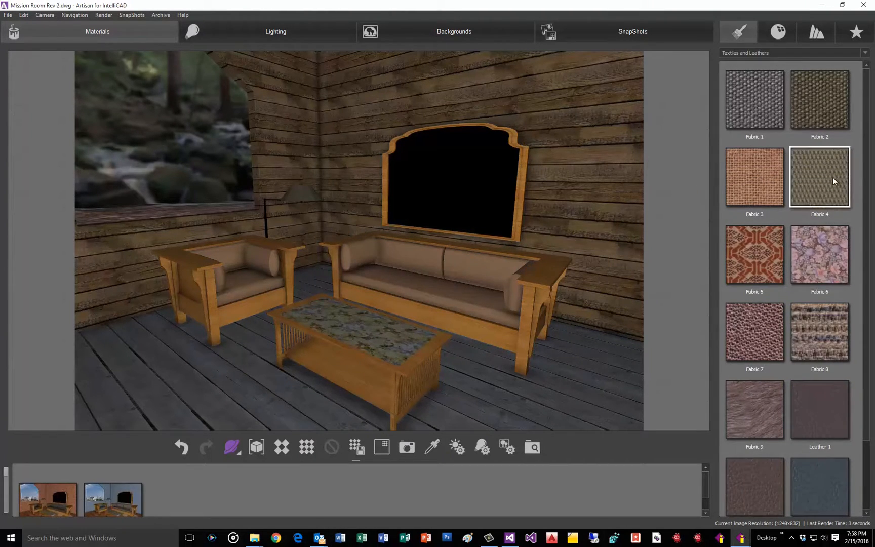
{"action": "left_click_drag", "start_coordinate": [832, 177], "coordinate": [427, 265]}
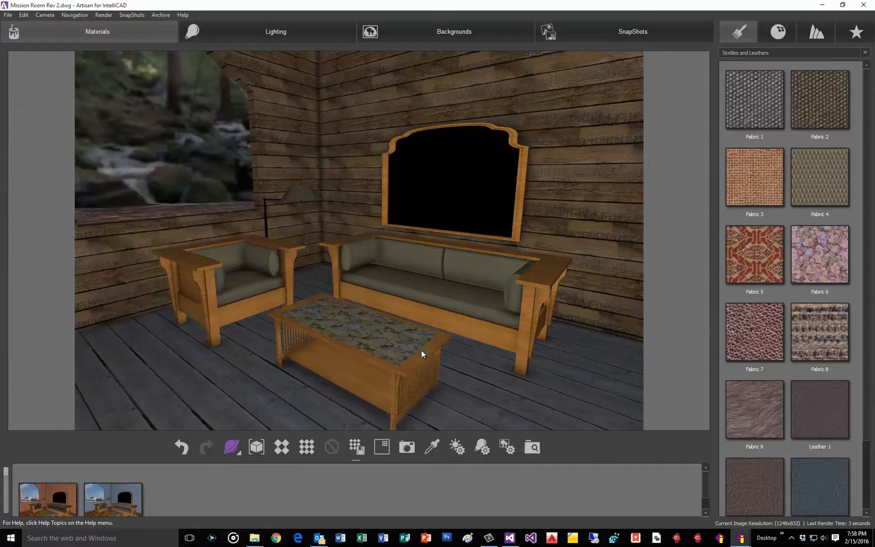
Apply the Tiles 7 material from Tiles to the coffee table's top and capture a snapshot of the woodland variant
{"action": "left_click", "coordinate": [766, 55]}
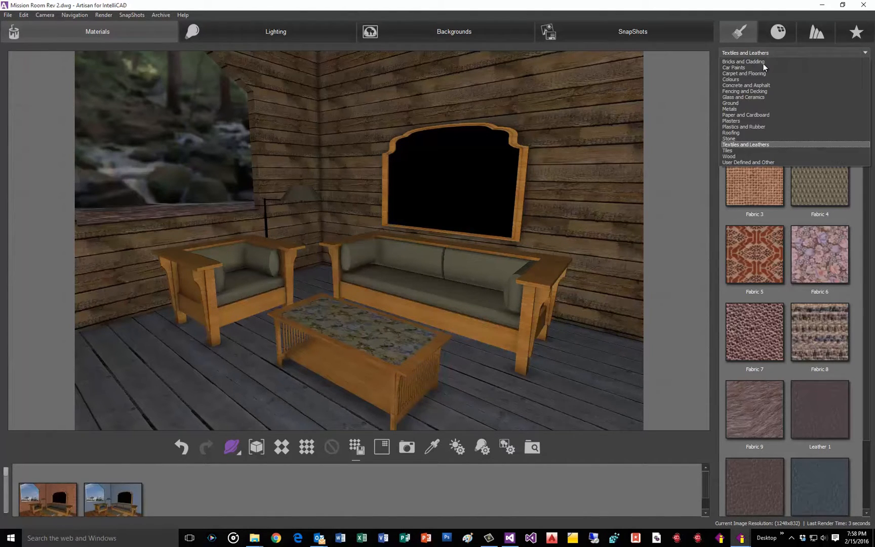
{"action": "left_click", "coordinate": [738, 150]}
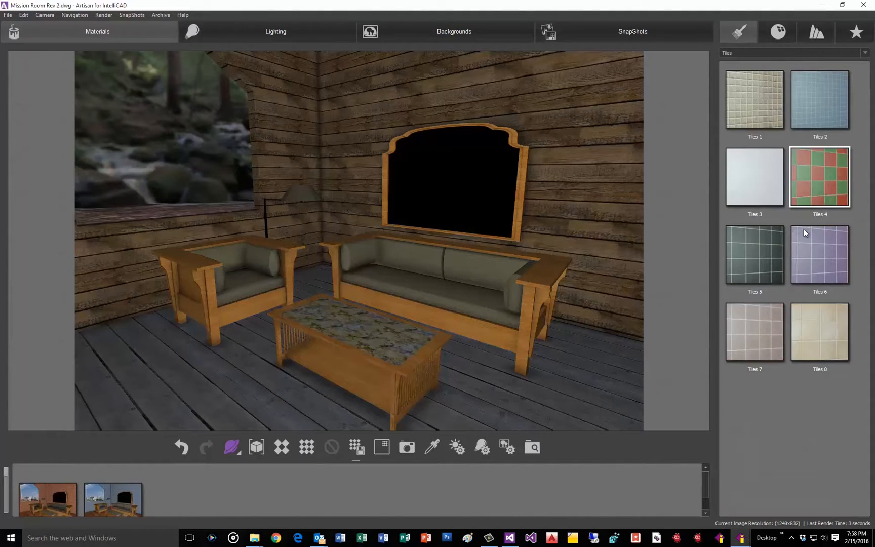
{"action": "left_click_drag", "start_coordinate": [749, 315], "coordinate": [402, 346]}
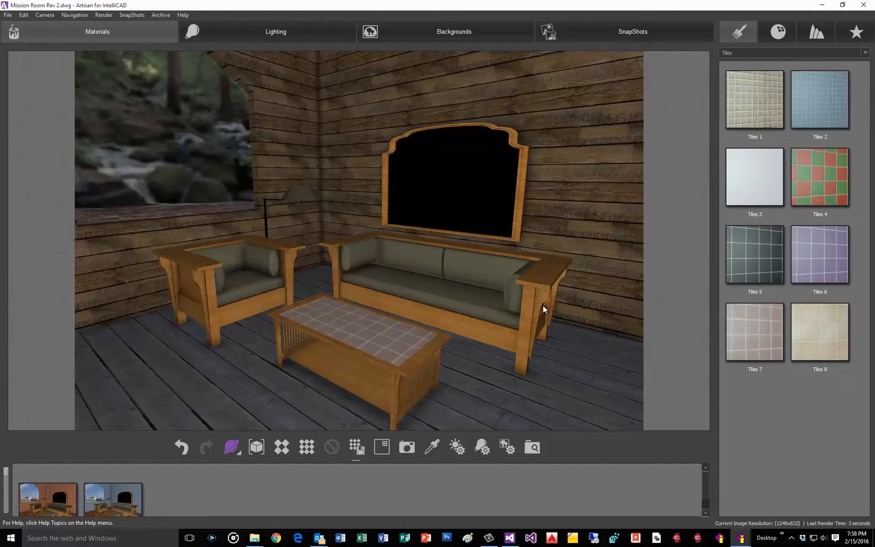
{"action": "left_click", "coordinate": [407, 447]}
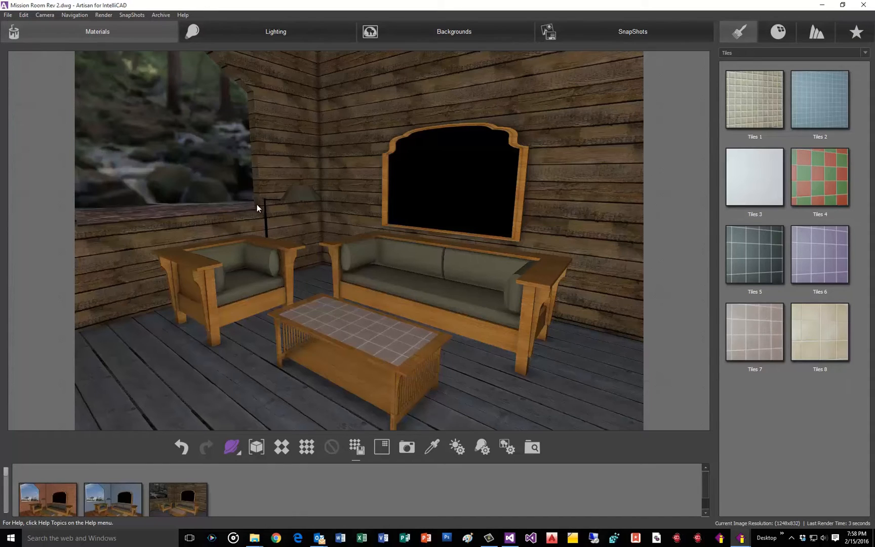
{"action": "scroll", "coordinate": [258, 203], "scroll_direction": "down", "scroll_amount": 4}
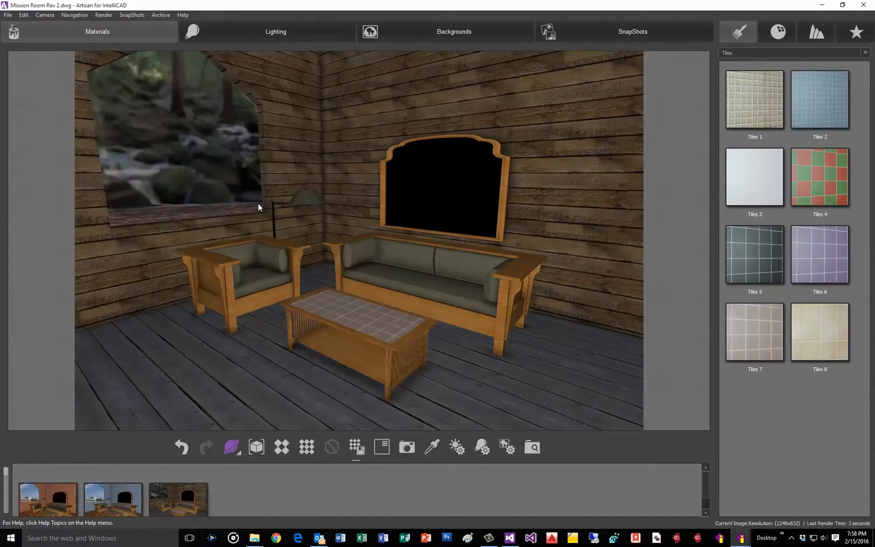
{"action": "left_click_drag", "start_coordinate": [335, 269], "coordinate": [299, 314]}
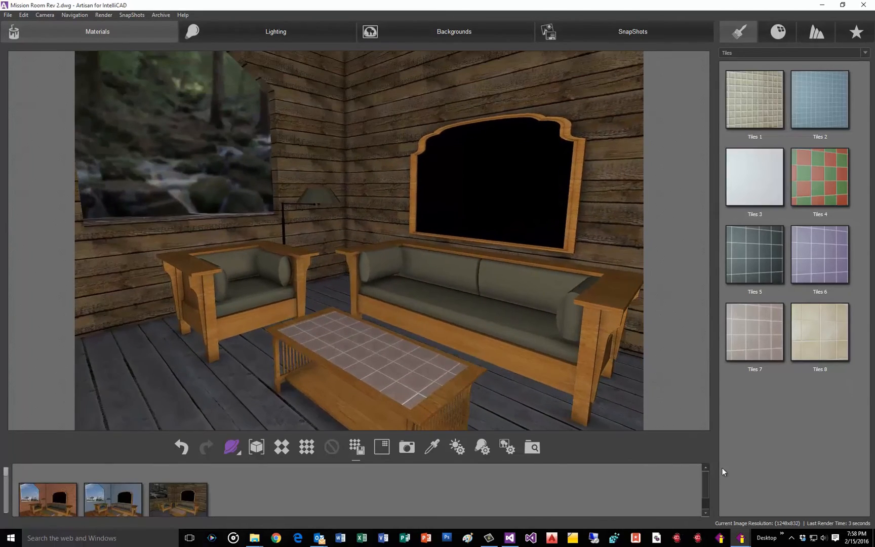